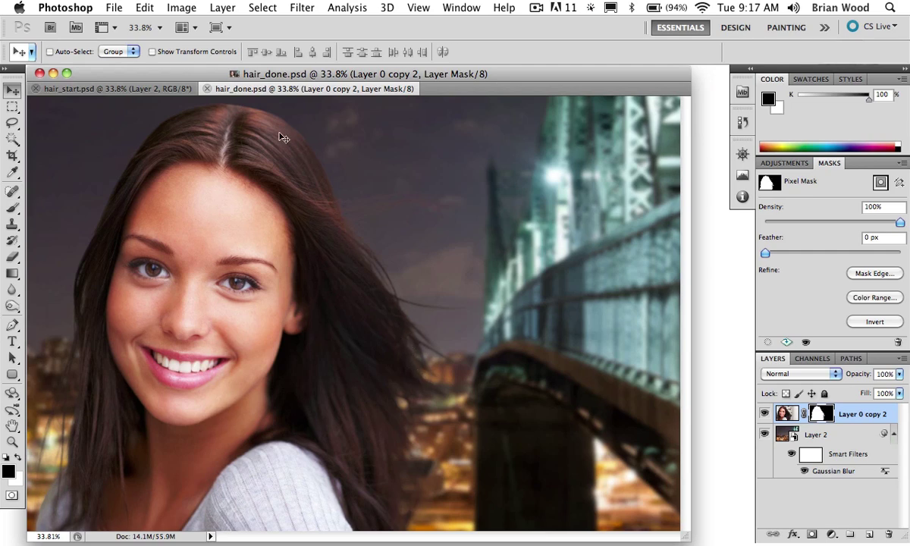
# - Inspect the layer mask of Layer 0 copy 2 on its own and compare the image with the mask disabled and enabled
pyautogui.keyDown('alt'); pyautogui.click(822, 415); pyautogui.keyUp('alt')
pyautogui.keyDown('alt'); pyautogui.click(822, 413); pyautogui.keyUp('alt')
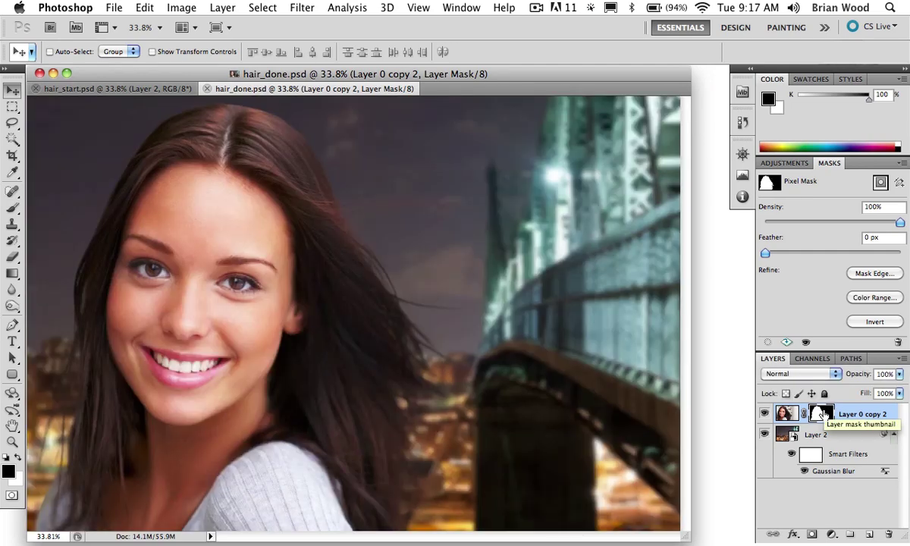
pyautogui.keyDown('shift'); pyautogui.click(822, 414); pyautogui.keyUp('shift')
pyautogui.keyDown('shift'); pyautogui.click(822, 415); pyautogui.keyUp('shift')
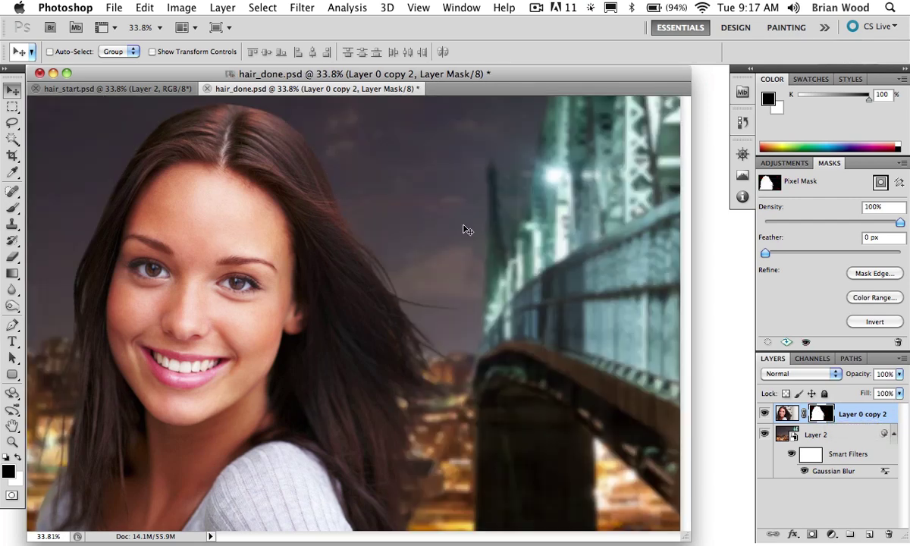
# - Switch to hair_start.psd, select Layer 0, and float the channel list over the image, enlarged enough to show every channel
pyautogui.hotkey('ctrl', 'Tab')
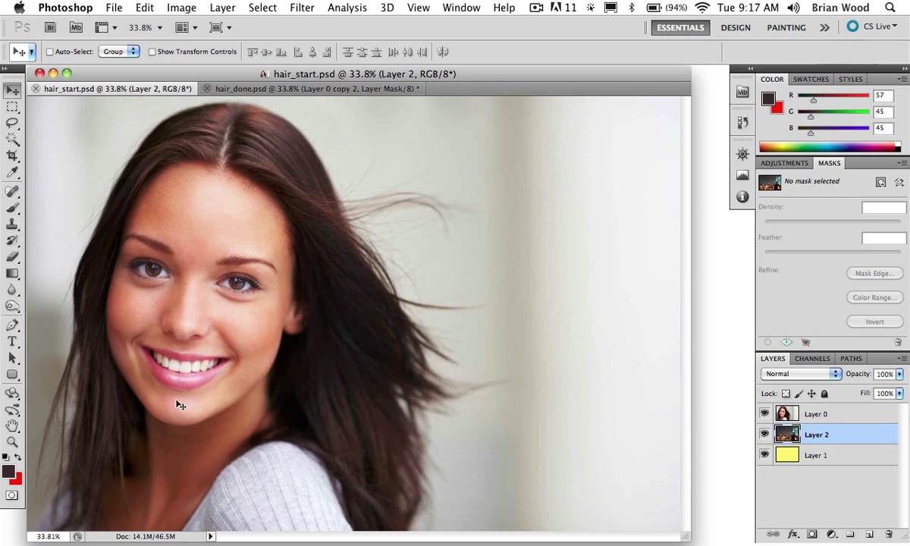
pyautogui.click(795, 414)
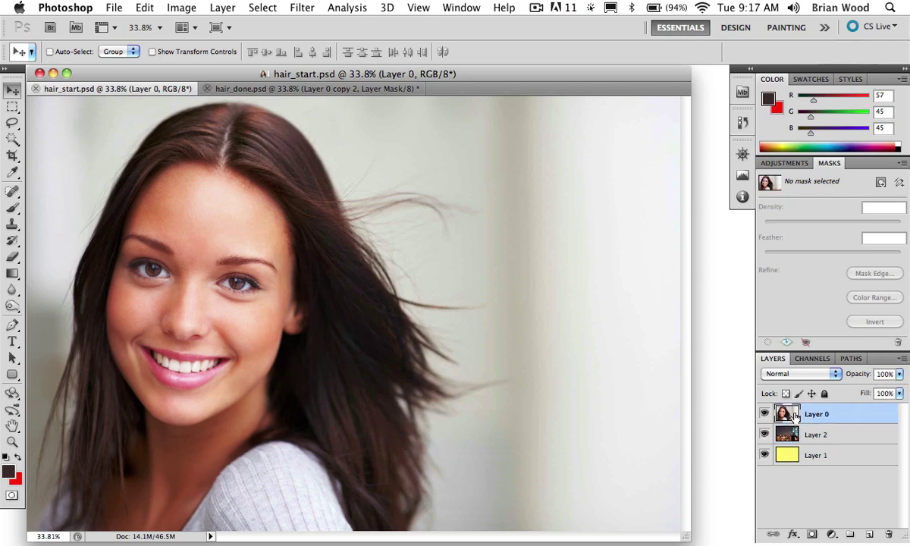
pyautogui.click(807, 359)
pyautogui.moveTo(807, 359); pyautogui.dragTo(419, 184)
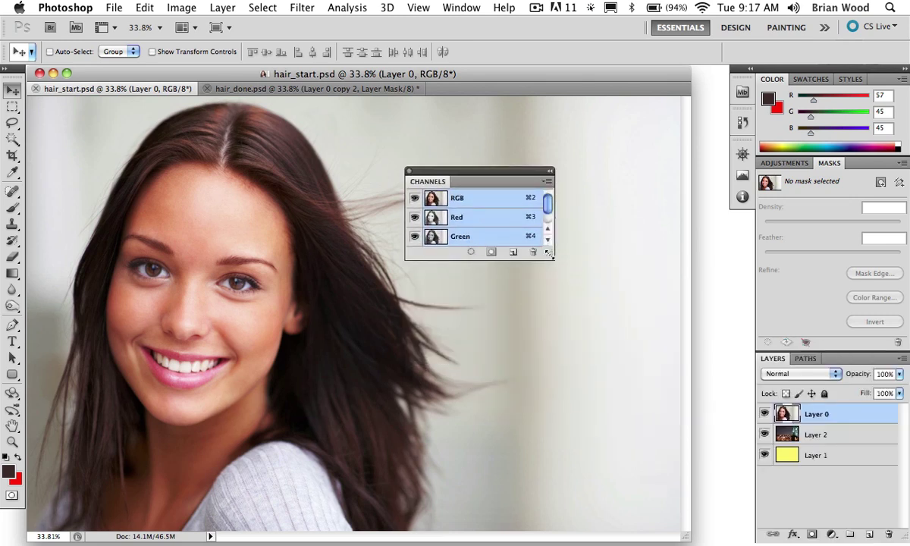
pyautogui.moveTo(549, 255); pyautogui.dragTo(572, 369)
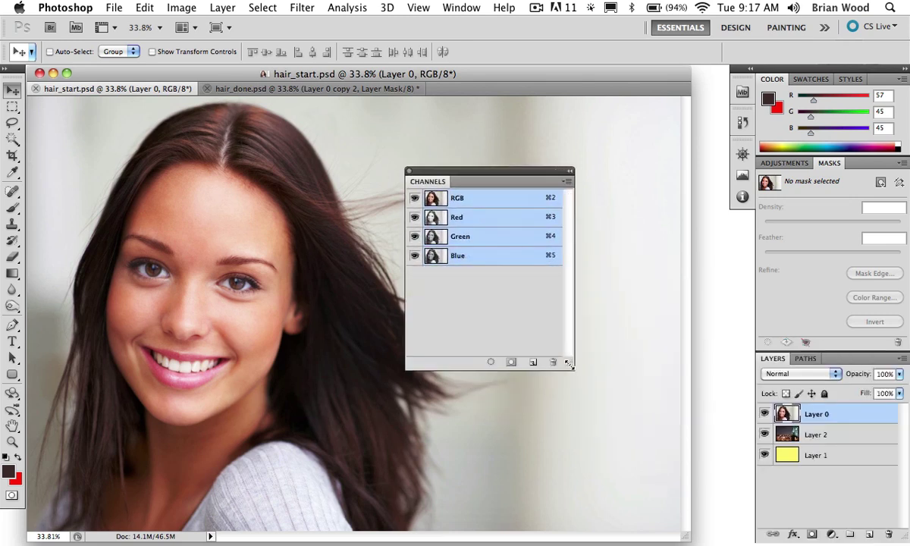
# - Compare the Red, Green and Blue channels individually to judge the contrast between the hair and the background
pyautogui.click(464, 222)
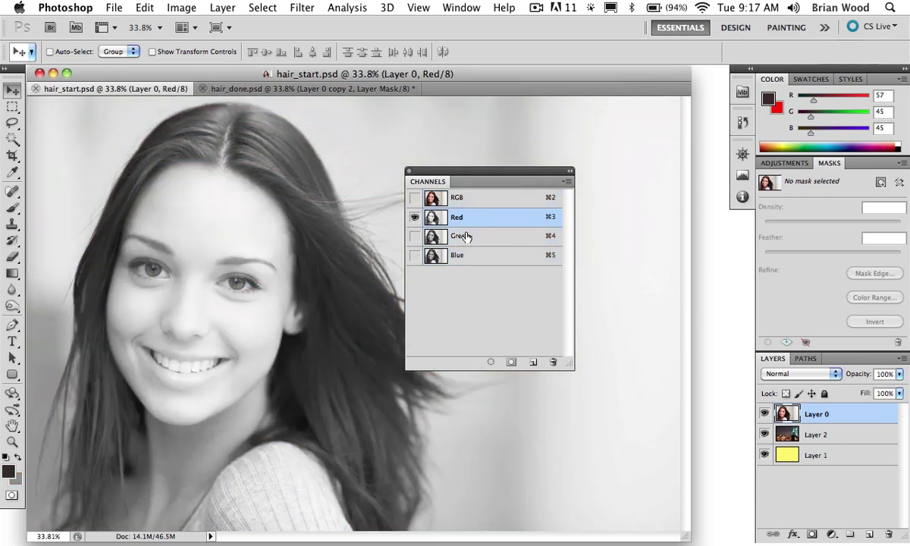
pyautogui.click(465, 243)
pyautogui.click(464, 255)
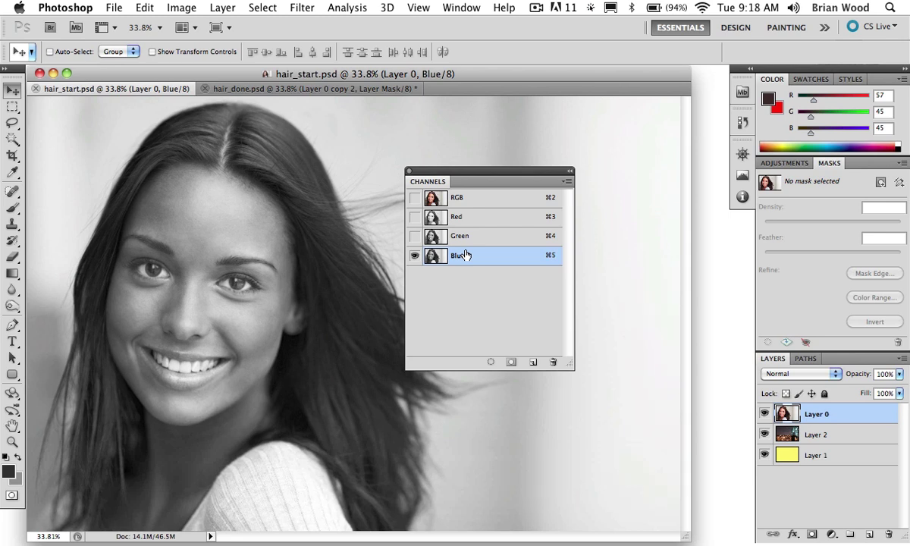
pyautogui.click(464, 237)
pyautogui.click(464, 219)
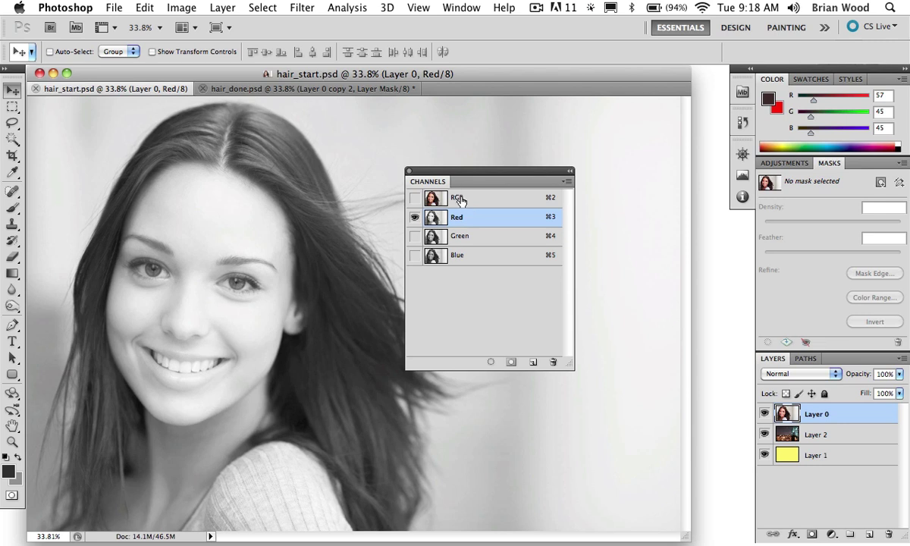
pyautogui.click(459, 198)
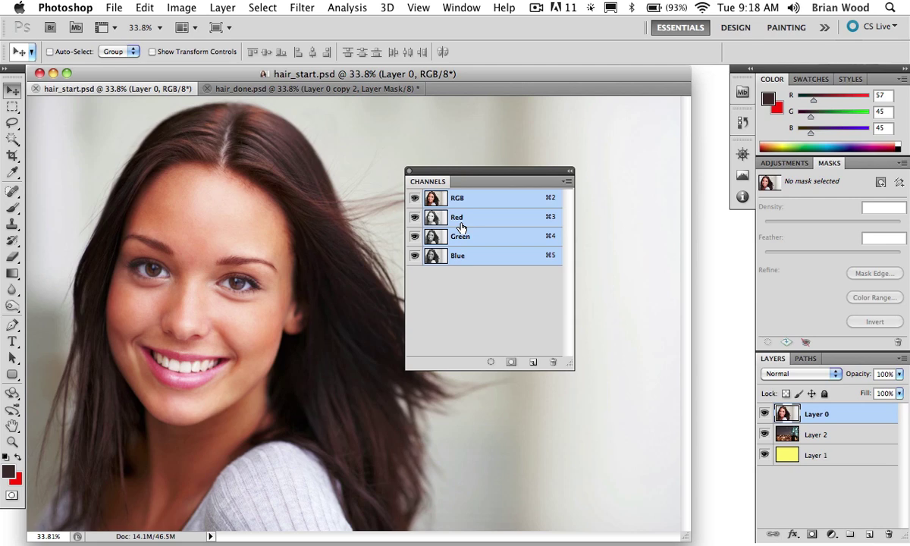
pyautogui.click(460, 221)
pyautogui.click(463, 238)
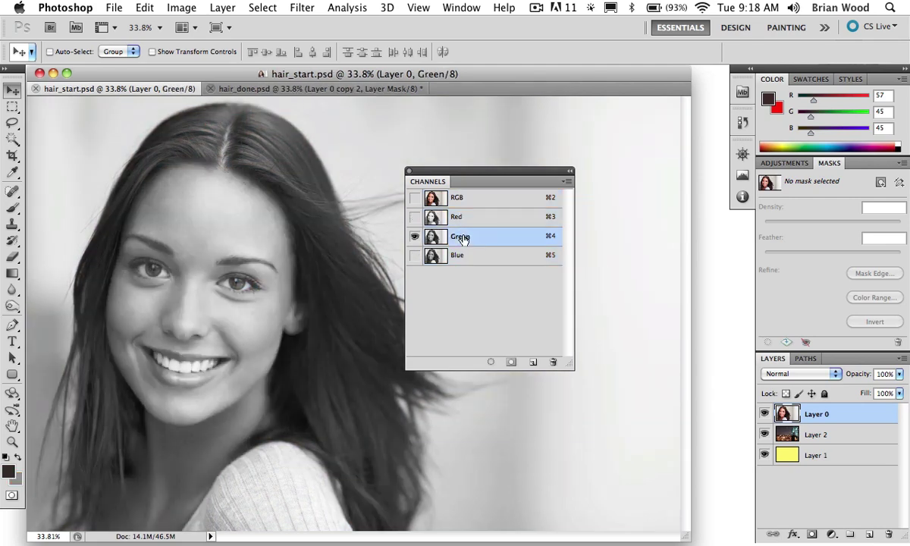
pyautogui.click(464, 257)
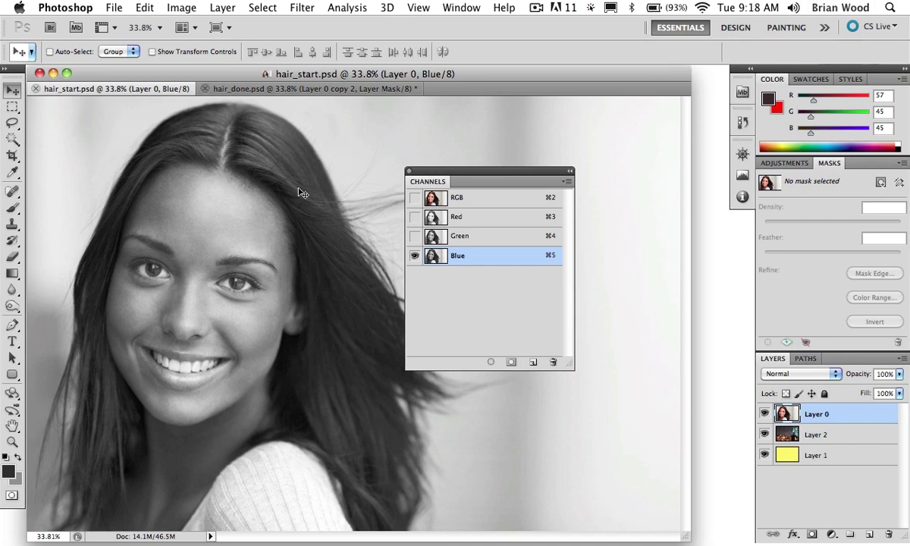
# - Duplicate the Green channel and name the copy "hair"
pyautogui.click(475, 241)
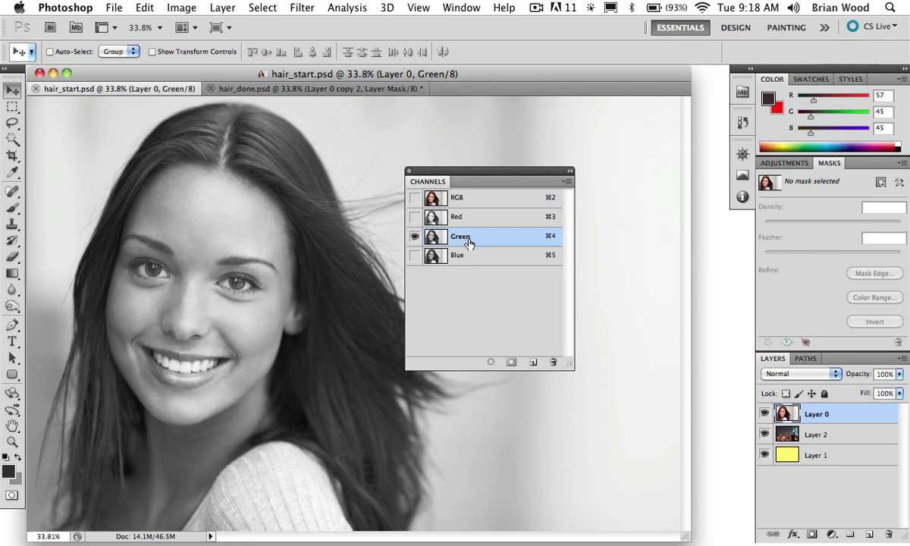
pyautogui.moveTo(468, 240); pyautogui.dragTo(535, 364)
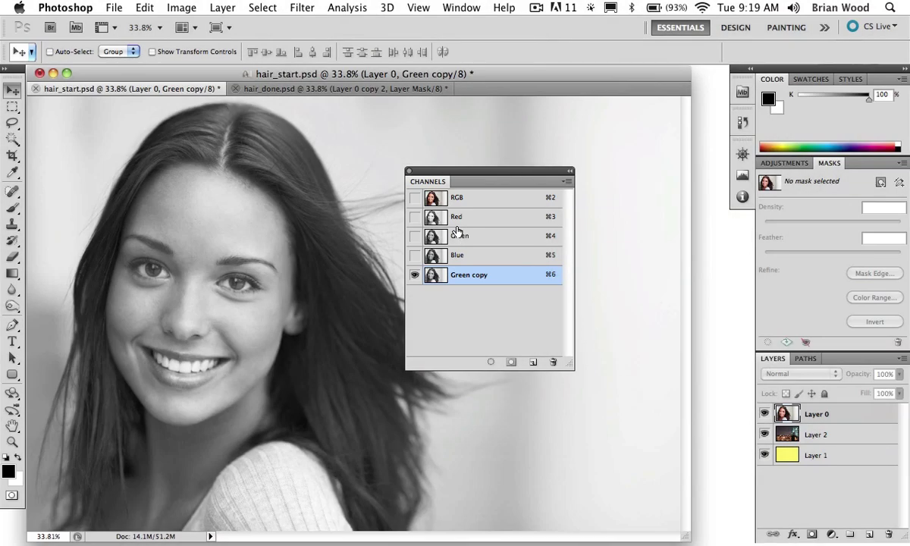
pyautogui.doubleClick(466, 275)
pyautogui.write('hair')
pyautogui.press('Return')
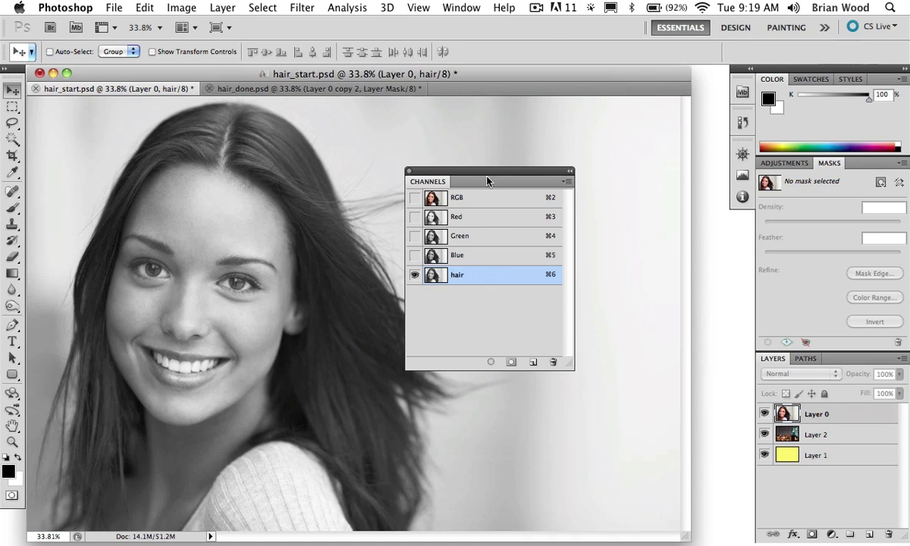
# - Increase the hair channel's contrast with Levels, using input values of 44 for shadows, 1.12 for midtones and 213 for highlights
pyautogui.moveTo(470, 177); pyautogui.dragTo(623, 191)
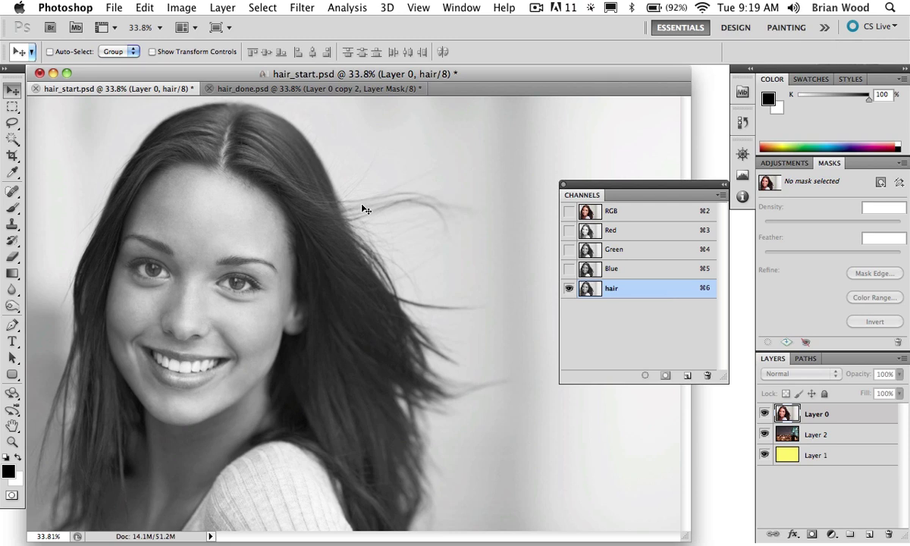
pyautogui.press('super+l')
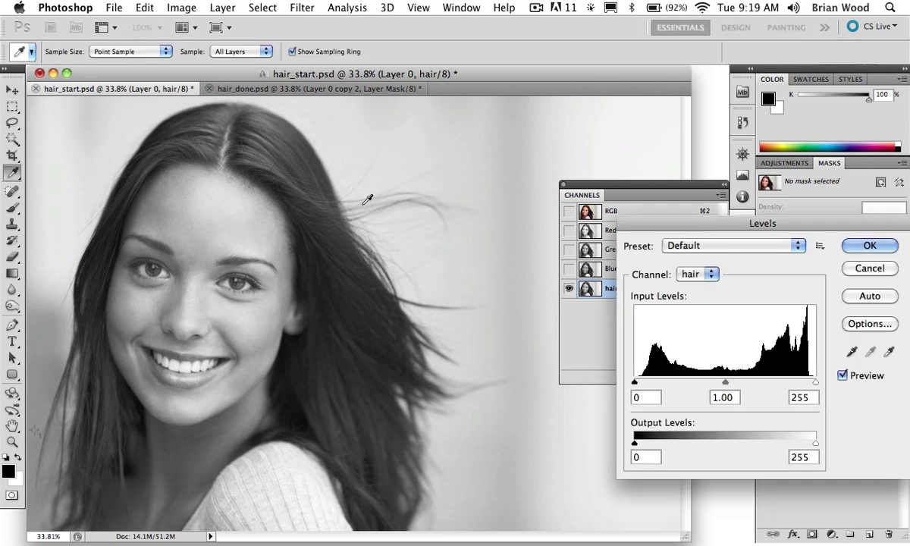
pyautogui.moveTo(624, 225); pyautogui.dragTo(517, 180)
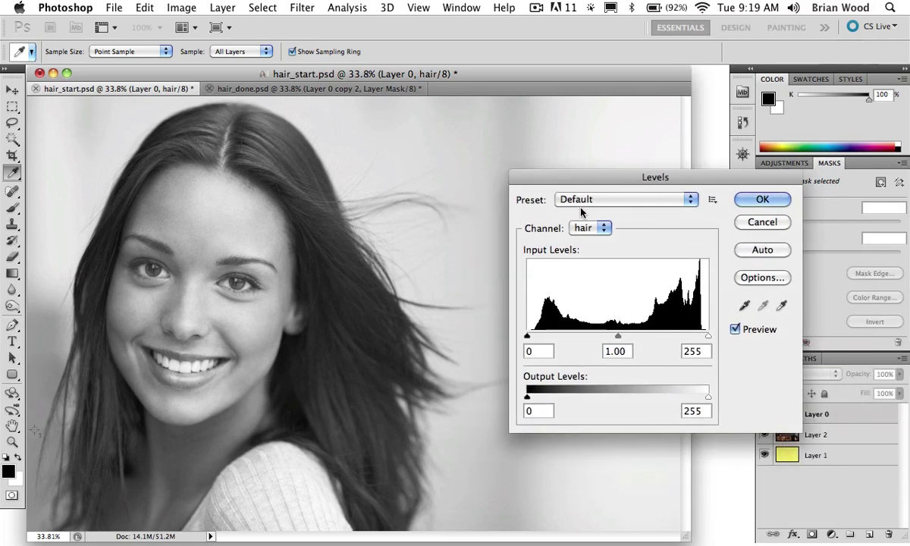
pyautogui.moveTo(531, 339); pyautogui.dragTo(559, 339)
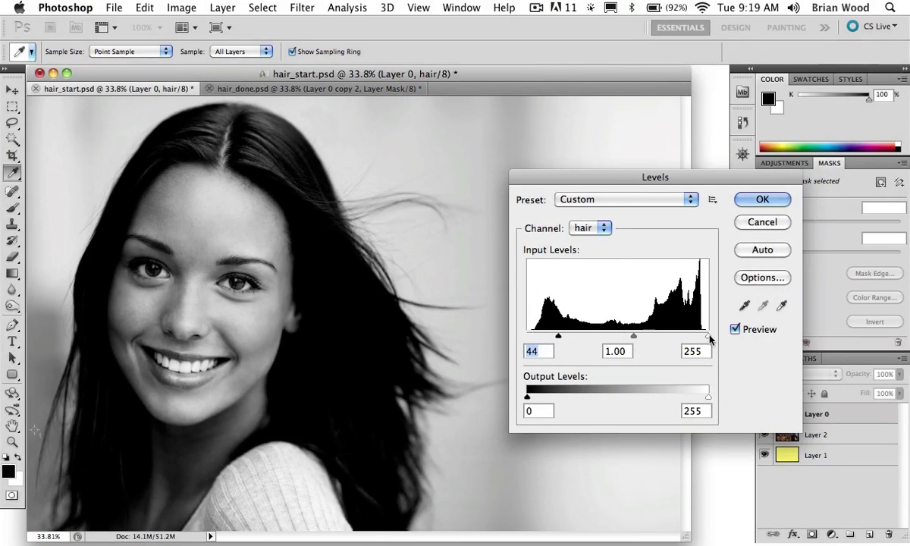
pyautogui.moveTo(709, 336); pyautogui.dragTo(687, 336)
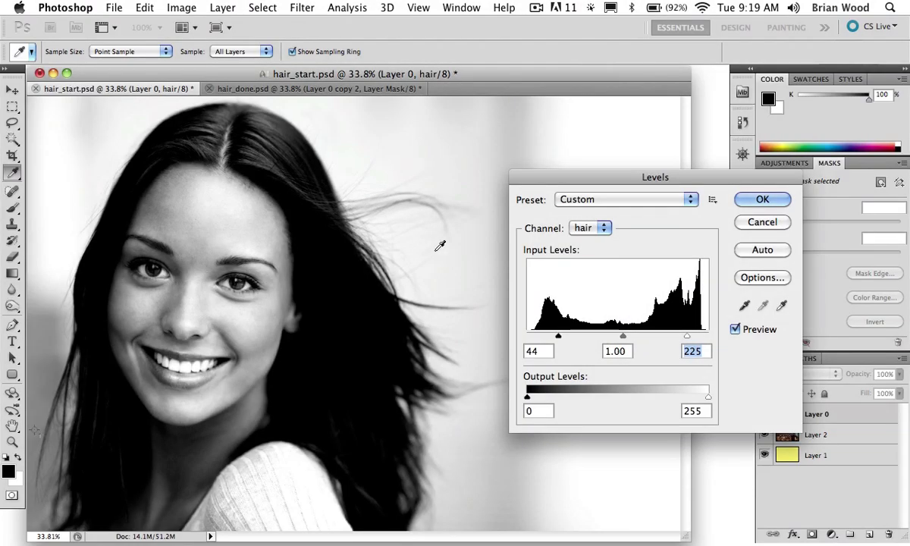
pyautogui.moveTo(623, 336)
pyautogui.mouseDown()
pyautogui.moveTo(652, 338)
pyautogui.moveTo(622, 339)
pyautogui.mouseUp()
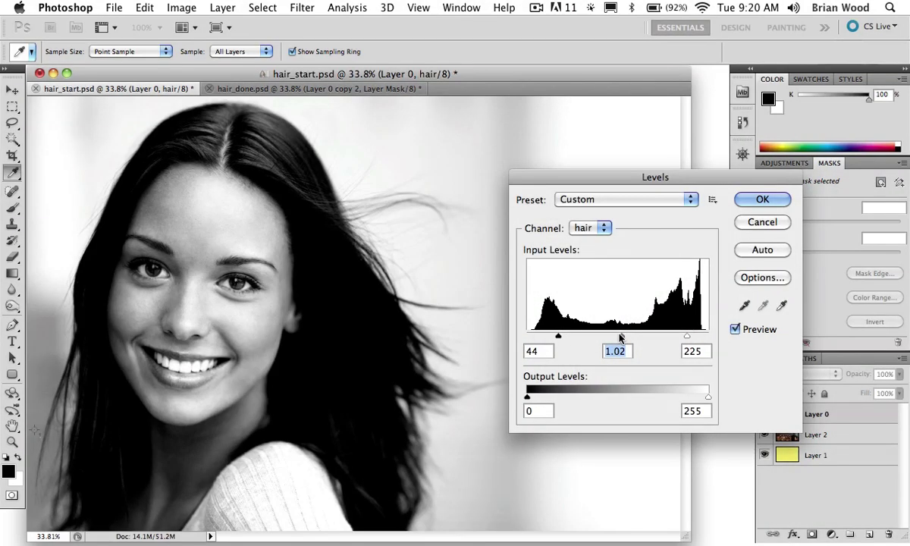
pyautogui.moveTo(623, 338)
pyautogui.mouseDown()
pyautogui.moveTo(651, 339)
pyautogui.moveTo(619, 338)
pyautogui.mouseUp()
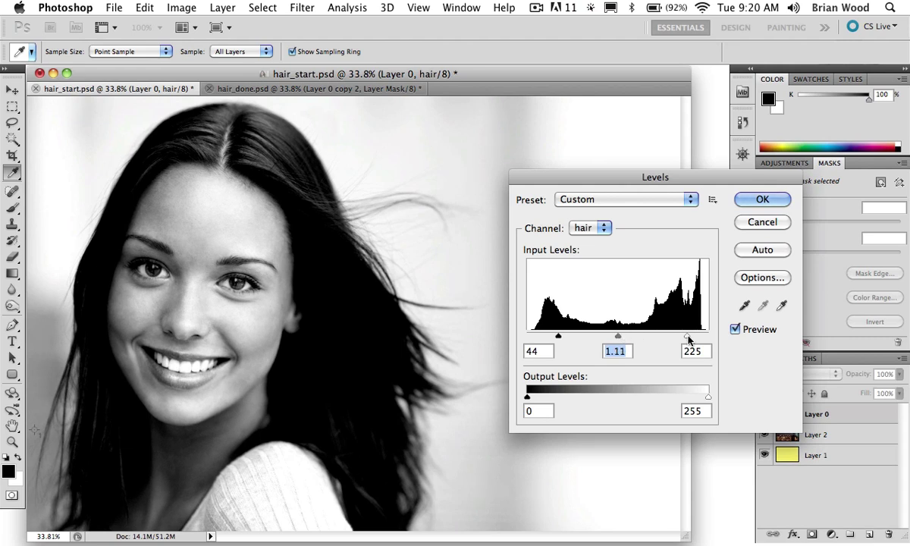
pyautogui.moveTo(689, 339); pyautogui.dragTo(679, 339)
pyautogui.moveTo(614, 336)
pyautogui.mouseDown()
pyautogui.moveTo(623, 339)
pyautogui.moveTo(613, 339)
pyautogui.mouseUp()
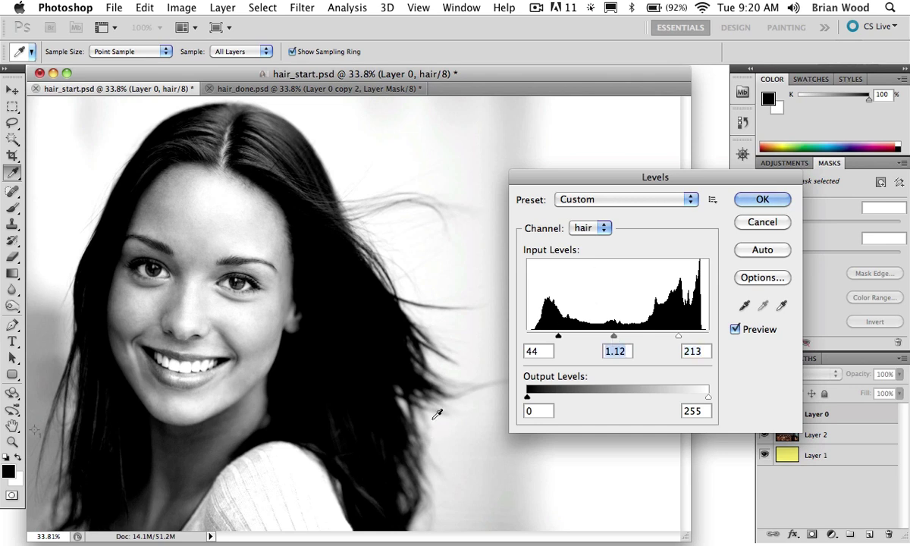
pyautogui.click(761, 200)
pyautogui.press('v')
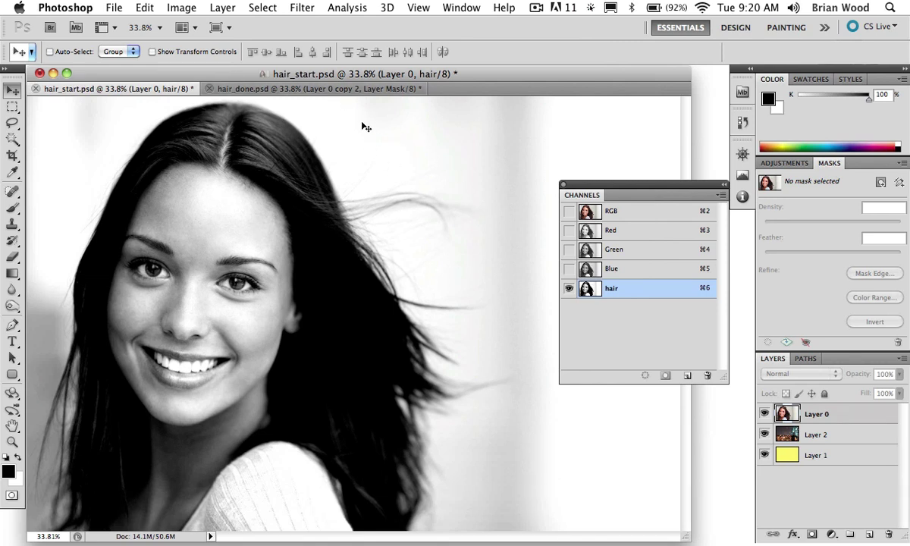
# - Lasso the upper hair and flyaway strands, apply Levels inputs of 80, 0.54 and 229 to that area, and deselect it
pyautogui.press('l')
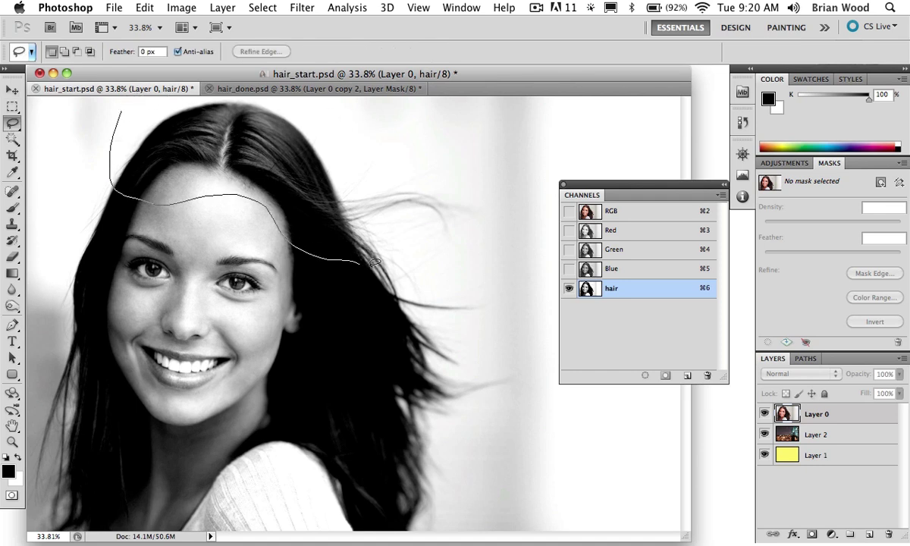
pyautogui.moveTo(460, 83); pyautogui.dragTo(456, 86)
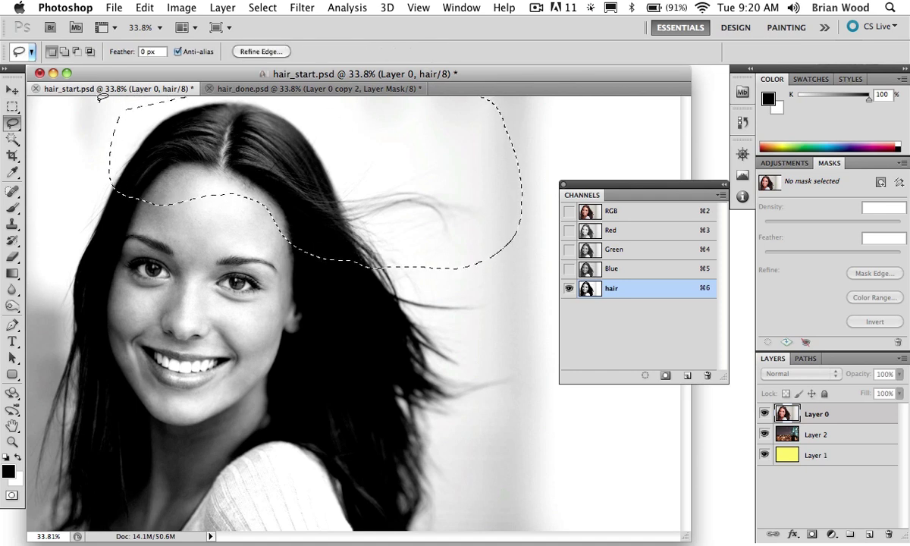
pyautogui.press('super+l')
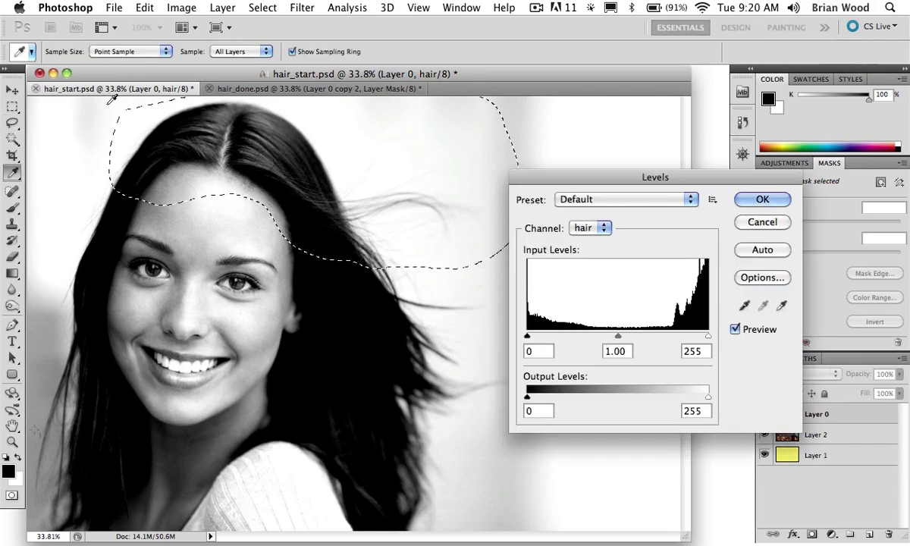
pyautogui.moveTo(618, 336); pyautogui.dragTo(638, 341)
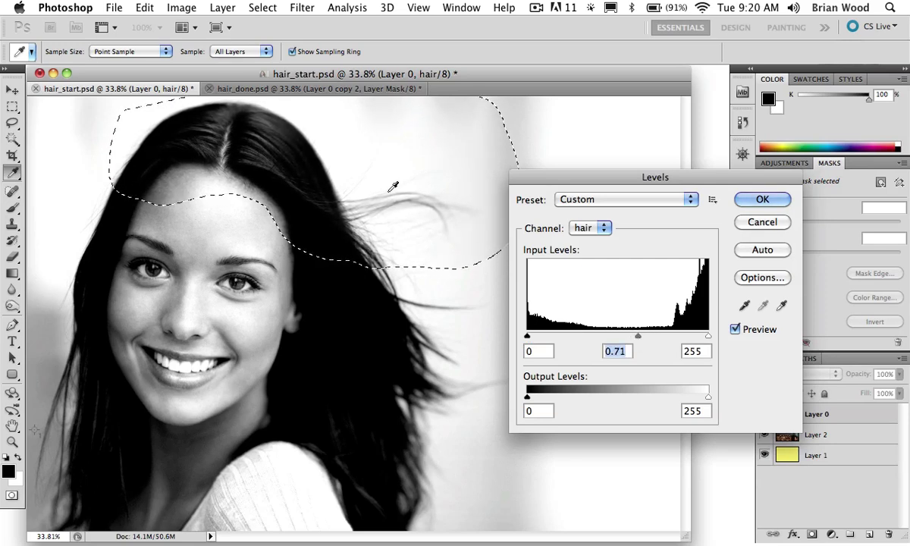
pyautogui.moveTo(527, 337)
pyautogui.mouseDown()
pyautogui.moveTo(640, 348)
pyautogui.moveTo(584, 346)
pyautogui.mouseUp()
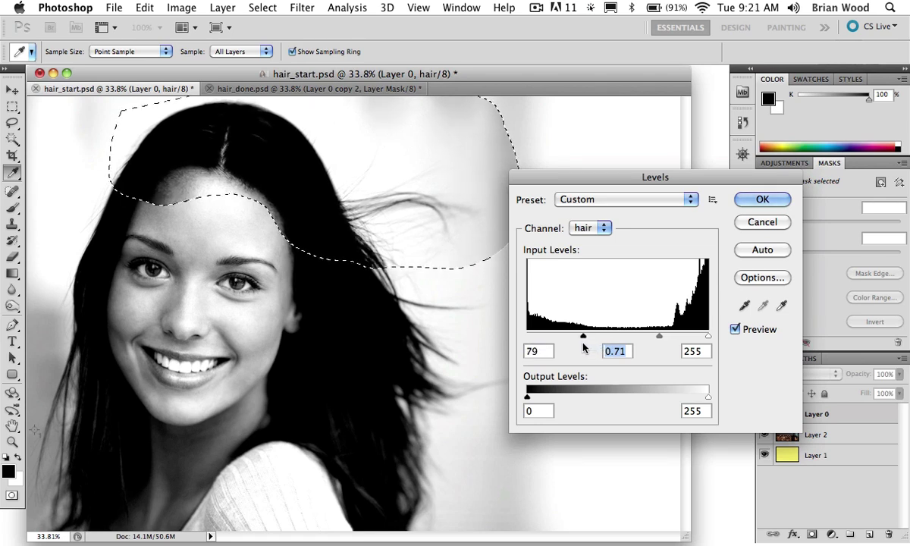
pyautogui.moveTo(708, 338)
pyautogui.mouseDown()
pyautogui.moveTo(643, 339)
pyautogui.moveTo(668, 339)
pyautogui.moveTo(657, 339)
pyautogui.mouseUp()
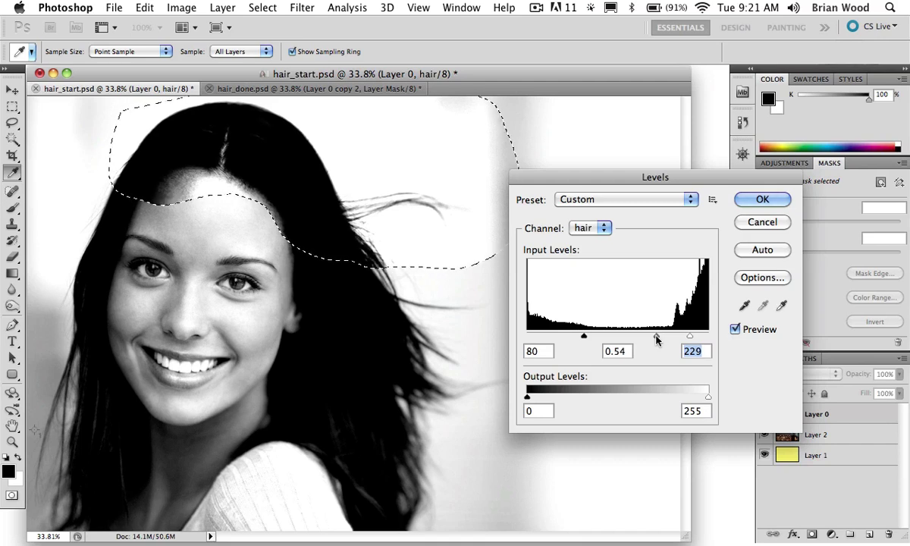
pyautogui.click(762, 199)
pyautogui.click(502, 201)
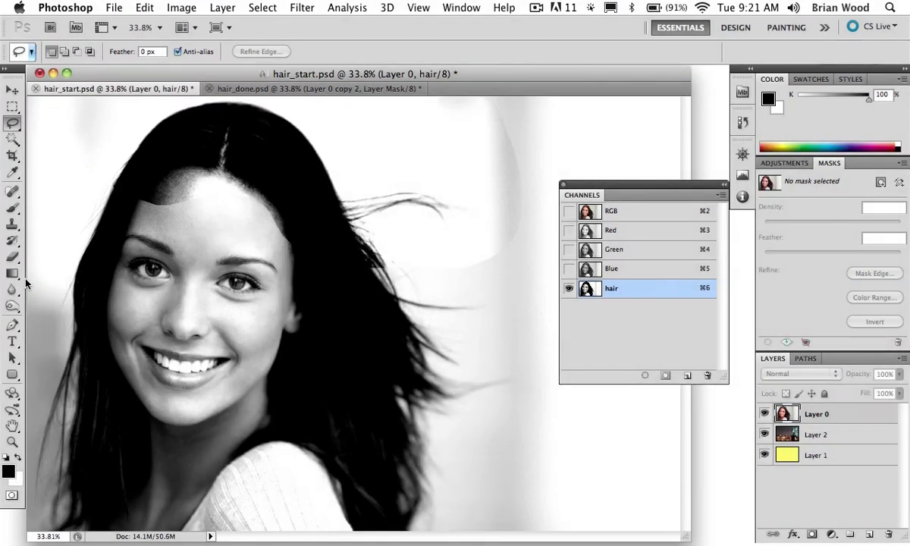
# - Lasso the lower hair on the woman's left-hand side of the image, apply Levels inputs of 22, 0.78 and 139, and deselect it
pyautogui.moveTo(131, 531); pyautogui.dragTo(131, 535)
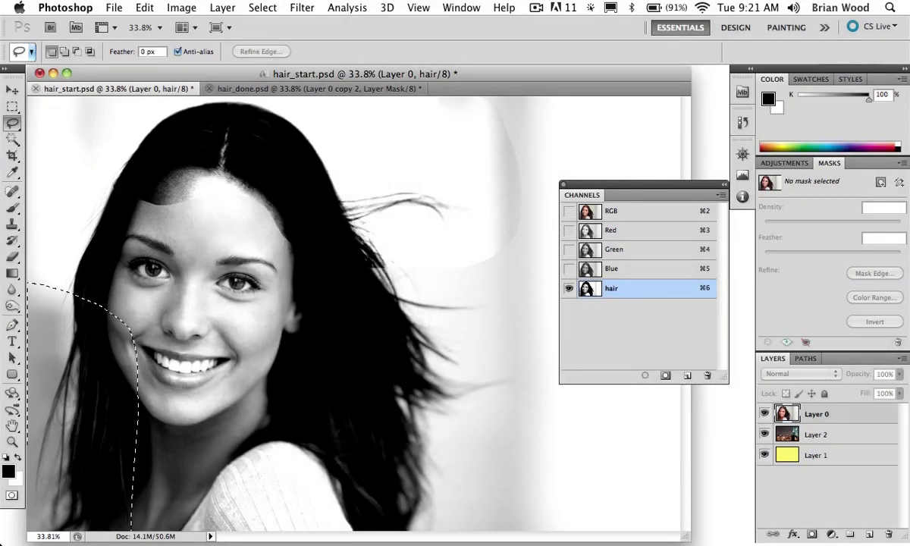
pyautogui.press('super+l')
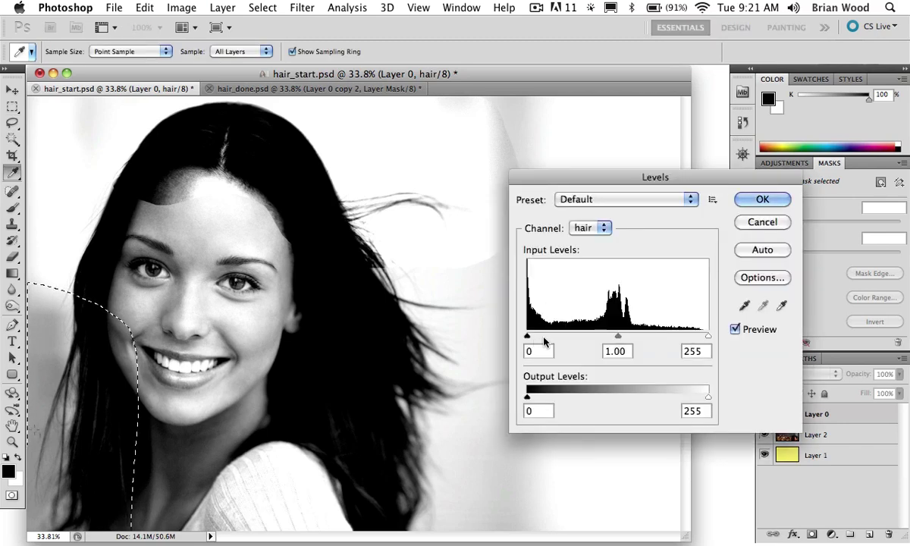
pyautogui.moveTo(529, 339); pyautogui.dragTo(543, 338)
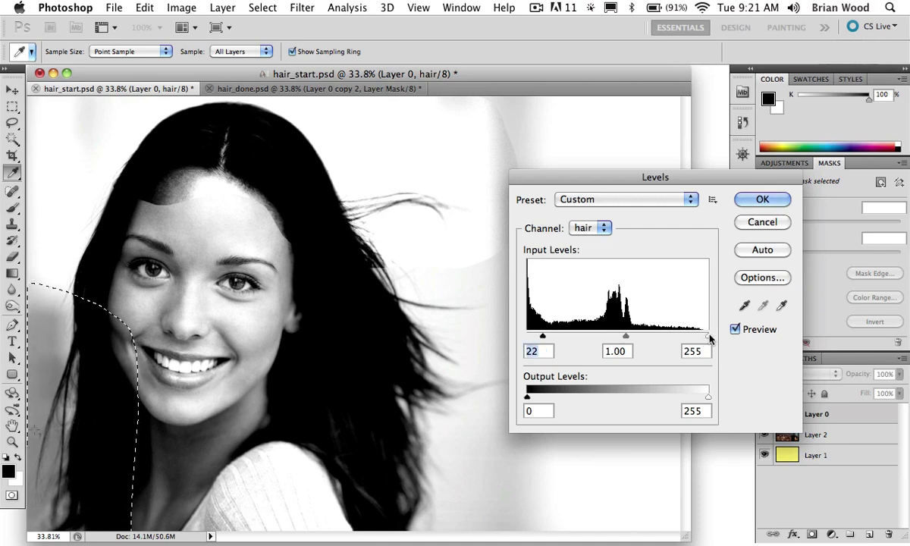
pyautogui.moveTo(705, 339); pyautogui.dragTo(591, 338)
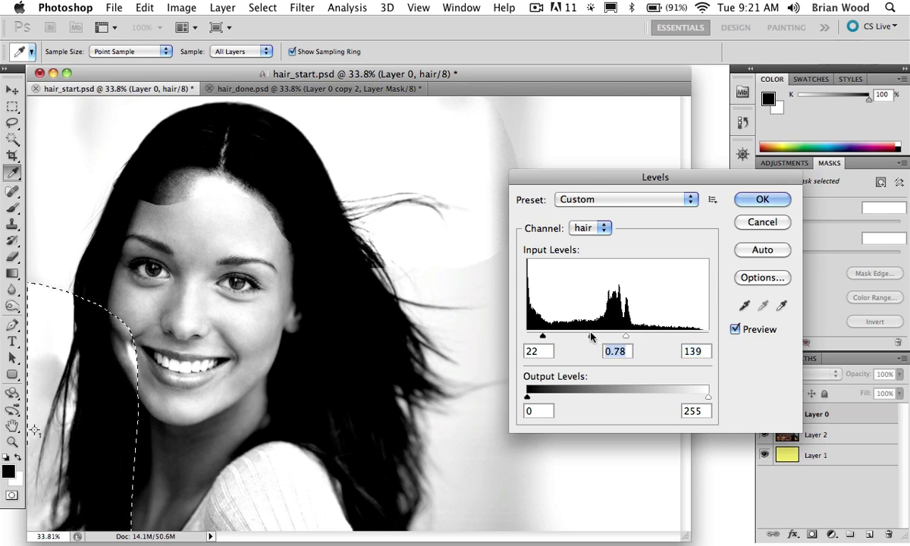
pyautogui.press('Return')
pyautogui.press('l')
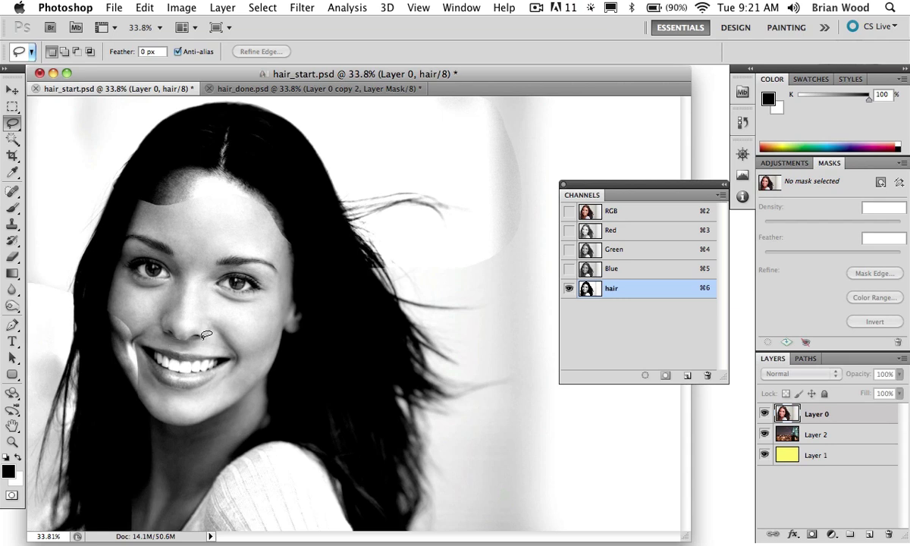
# - Fill the face, neck, shoulder and inner hair with black in the hair channel, using a hard-edged 248 px brush
pyautogui.press('b')
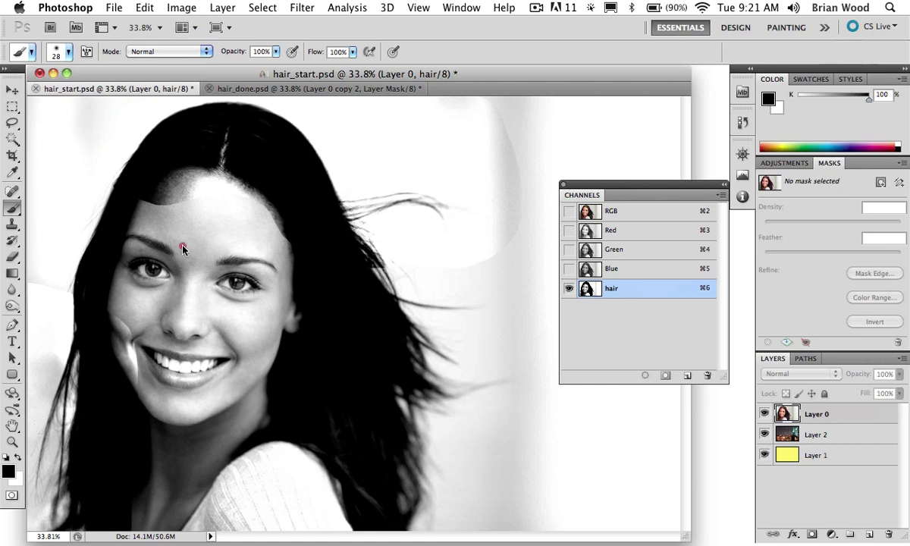
pyautogui.moveTo(183, 248)
pyautogui.mouseDown()
pyautogui.moveTo(236, 249)
pyautogui.moveTo(158, 252)
pyautogui.moveTo(251, 256)
pyautogui.moveTo(184, 263)
pyautogui.mouseUp()
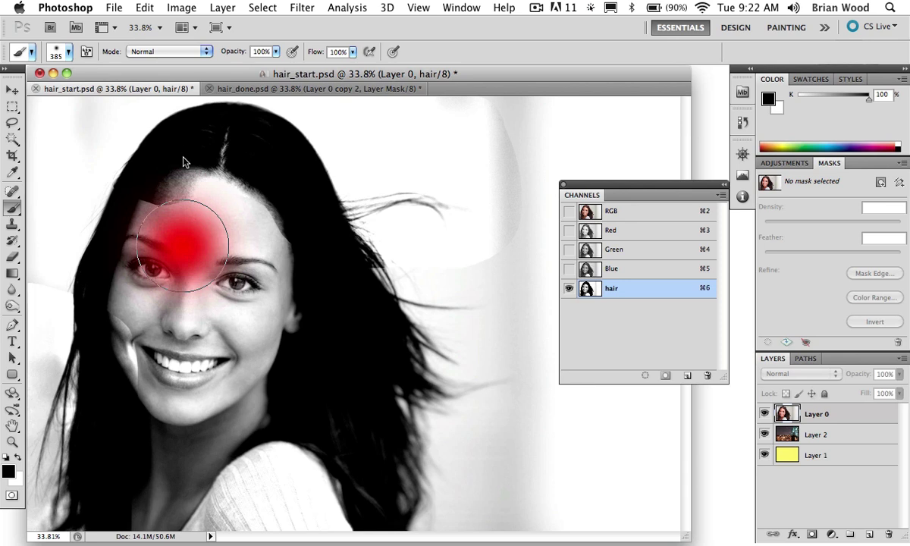
pyautogui.moveTo(183, 162)
pyautogui.mouseDown()
pyautogui.moveTo(190, 349)
pyautogui.moveTo(218, 496)
pyautogui.moveTo(198, 337)
pyautogui.moveTo(202, 432)
pyautogui.moveTo(192, 458)
pyautogui.moveTo(175, 457)
pyautogui.moveTo(191, 456)
pyautogui.moveTo(182, 466)
pyautogui.moveTo(191, 437)
pyautogui.mouseUp()
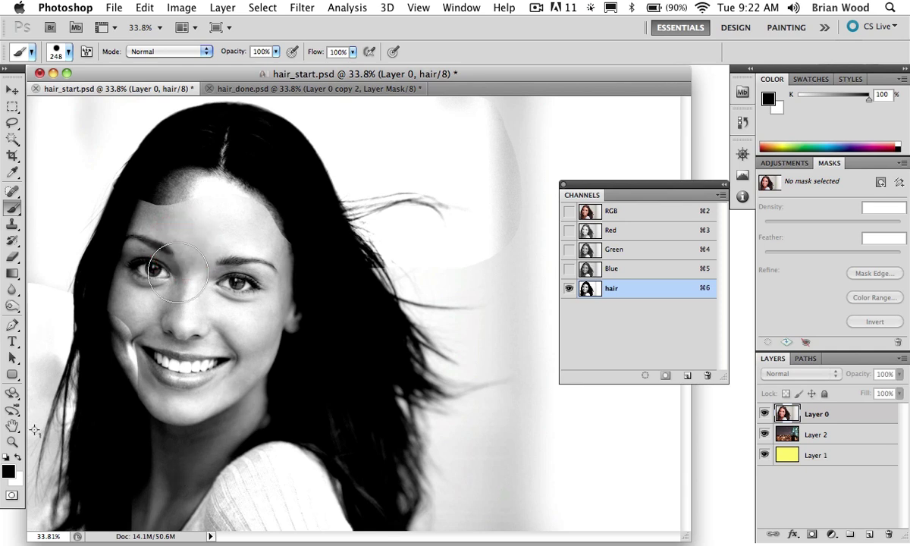
pyautogui.moveTo(179, 182)
pyautogui.mouseDown()
pyautogui.moveTo(229, 146)
pyautogui.moveTo(251, 214)
pyautogui.moveTo(201, 193)
pyautogui.mouseUp()
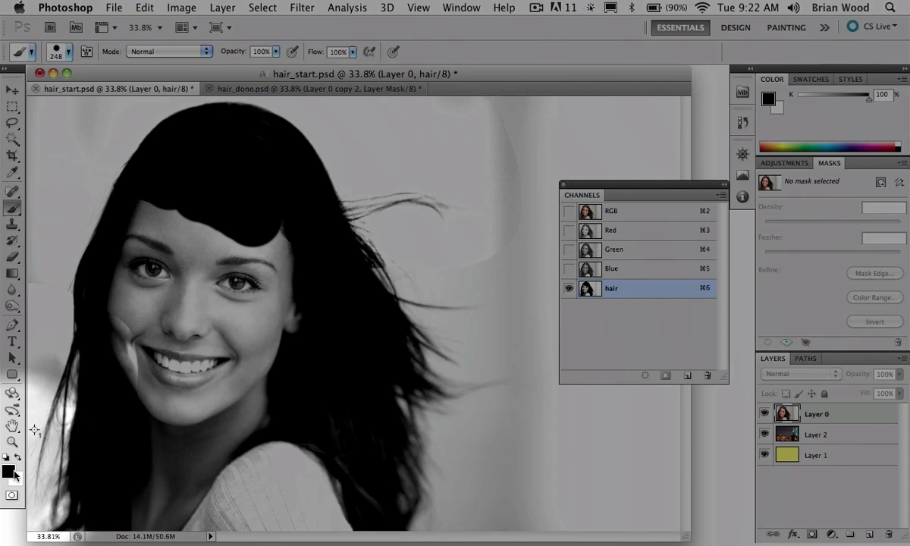
pyautogui.click(18, 456)
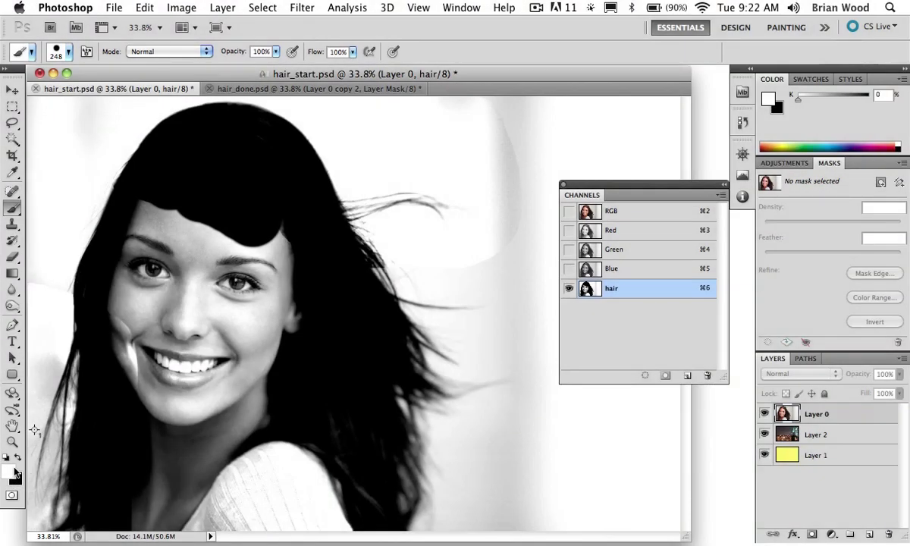
pyautogui.press('x')
pyautogui.press('x')
pyautogui.press('x')
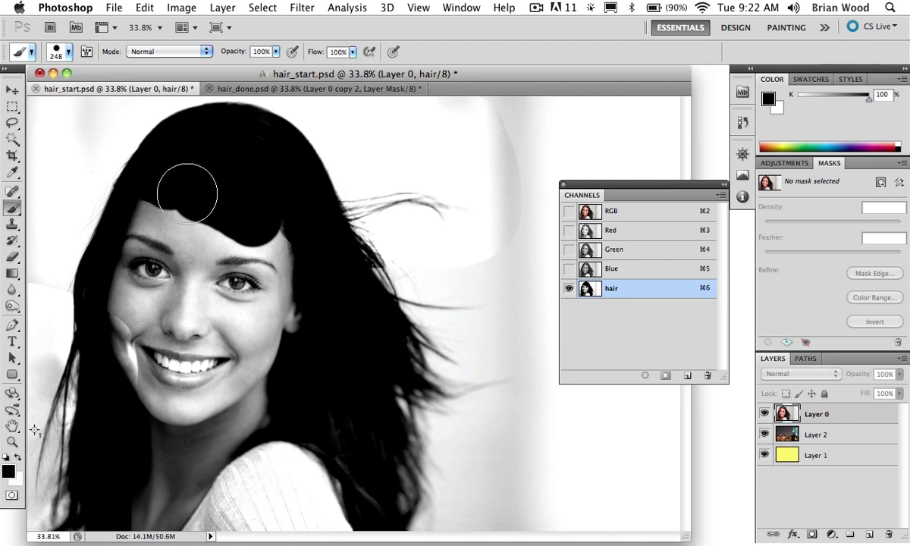
pyautogui.moveTo(186, 193)
pyautogui.mouseDown()
pyautogui.moveTo(148, 228)
pyautogui.moveTo(125, 316)
pyautogui.moveTo(127, 500)
pyautogui.moveTo(140, 514)
pyautogui.moveTo(173, 253)
pyautogui.moveTo(195, 213)
pyautogui.moveTo(189, 494)
pyautogui.moveTo(198, 539)
pyautogui.moveTo(204, 296)
pyautogui.moveTo(241, 216)
pyautogui.moveTo(259, 523)
pyautogui.moveTo(248, 305)
pyautogui.moveTo(264, 215)
pyautogui.moveTo(294, 301)
pyautogui.moveTo(296, 537)
pyautogui.moveTo(308, 445)
pyautogui.moveTo(325, 459)
pyautogui.moveTo(333, 536)
pyautogui.mouseUp()
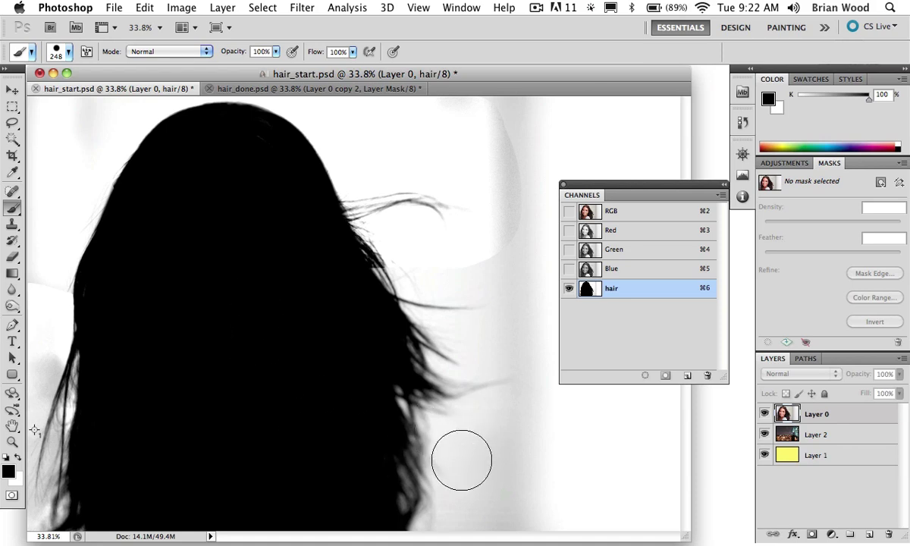
# - Paint the grey background around the hair white with the 248 px brush, undoing the last stroke over the wispy hair ends
pyautogui.press('x')
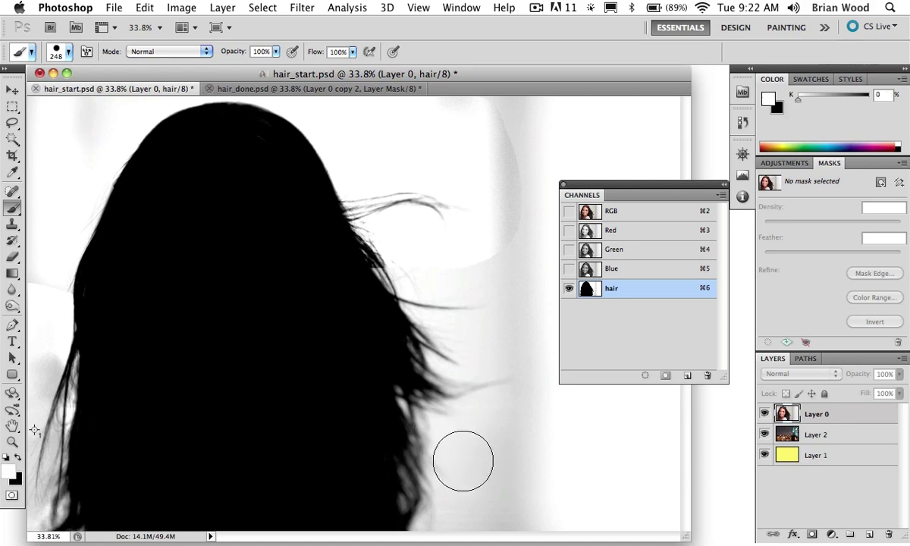
pyautogui.moveTo(473, 442)
pyautogui.mouseDown()
pyautogui.moveTo(492, 462)
pyautogui.moveTo(503, 531)
pyautogui.moveTo(531, 541)
pyautogui.moveTo(547, 520)
pyautogui.moveTo(491, 439)
pyautogui.moveTo(543, 403)
pyautogui.moveTo(501, 423)
pyautogui.moveTo(530, 356)
pyautogui.moveTo(505, 336)
pyautogui.moveTo(486, 339)
pyautogui.moveTo(536, 339)
pyautogui.moveTo(524, 276)
pyautogui.moveTo(475, 260)
pyautogui.moveTo(505, 242)
pyautogui.moveTo(502, 164)
pyautogui.moveTo(467, 94)
pyautogui.moveTo(537, 92)
pyautogui.moveTo(540, 197)
pyautogui.moveTo(577, 195)
pyautogui.mouseUp()
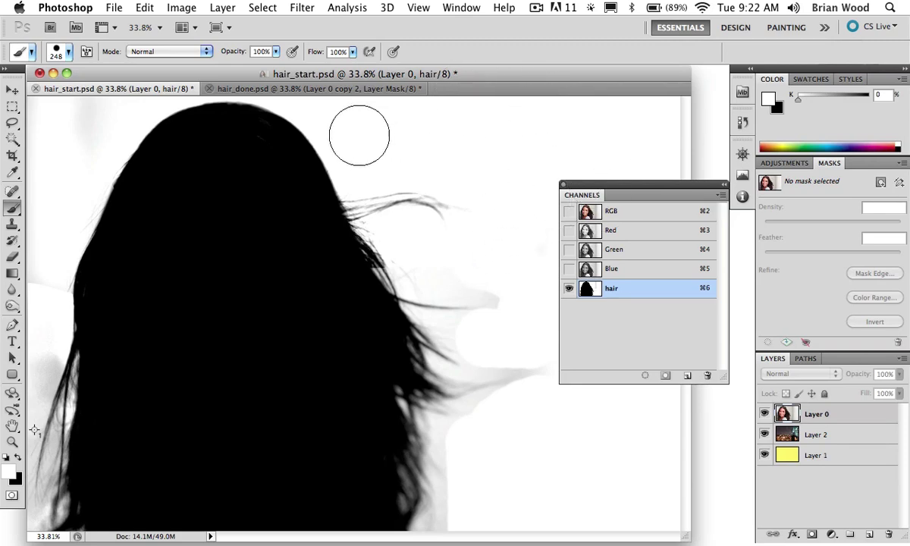
pyautogui.moveTo(85, 113)
pyautogui.mouseDown()
pyautogui.moveTo(91, 160)
pyautogui.moveTo(48, 245)
pyautogui.moveTo(34, 154)
pyautogui.moveTo(39, 87)
pyautogui.moveTo(19, 203)
pyautogui.moveTo(28, 311)
pyautogui.moveTo(17, 417)
pyautogui.moveTo(10, 418)
pyautogui.moveTo(34, 354)
pyautogui.moveTo(10, 405)
pyautogui.moveTo(30, 392)
pyautogui.moveTo(42, 416)
pyautogui.moveTo(54, 387)
pyautogui.moveTo(33, 447)
pyautogui.moveTo(29, 406)
pyautogui.mouseUp()
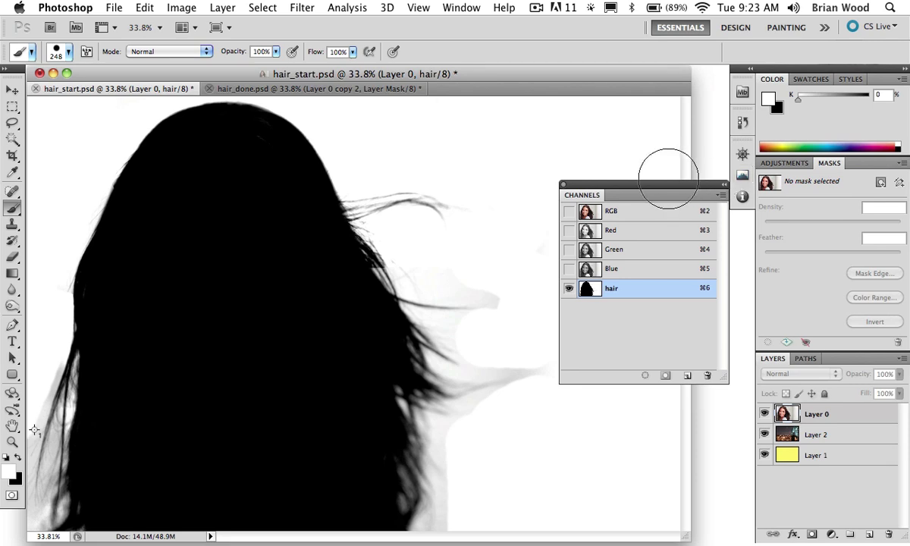
pyautogui.moveTo(608, 184); pyautogui.dragTo(719, 272)
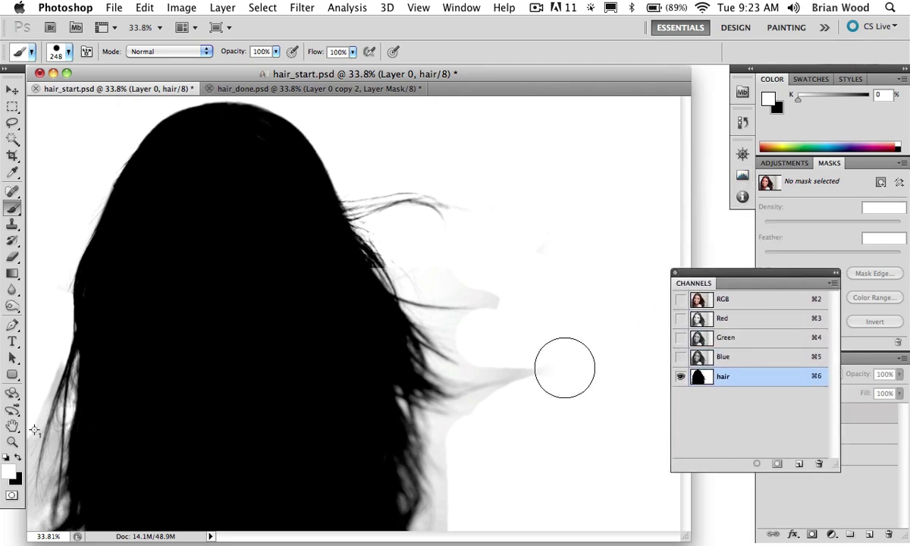
pyautogui.moveTo(565, 368)
pyautogui.mouseDown()
pyautogui.moveTo(481, 378)
pyautogui.moveTo(518, 388)
pyautogui.mouseUp()
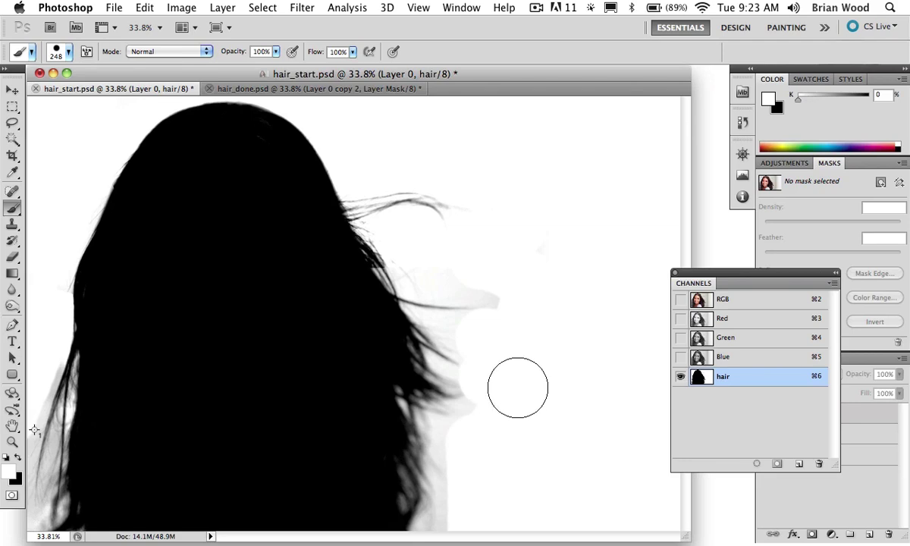
pyautogui.press('super+z')
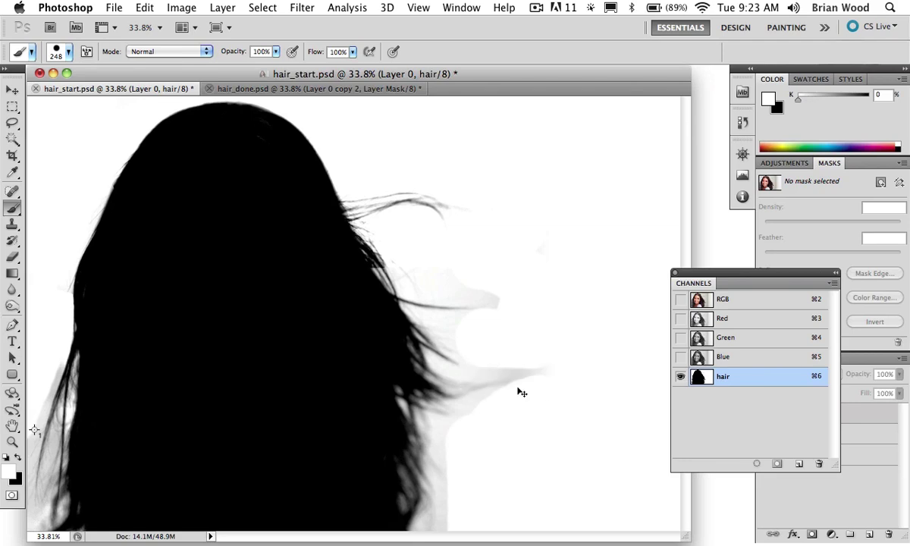
# - Set the brush to Soft Light mode at 41% opacity and lighten the background around the flyaway strands with white
pyautogui.click(173, 52)
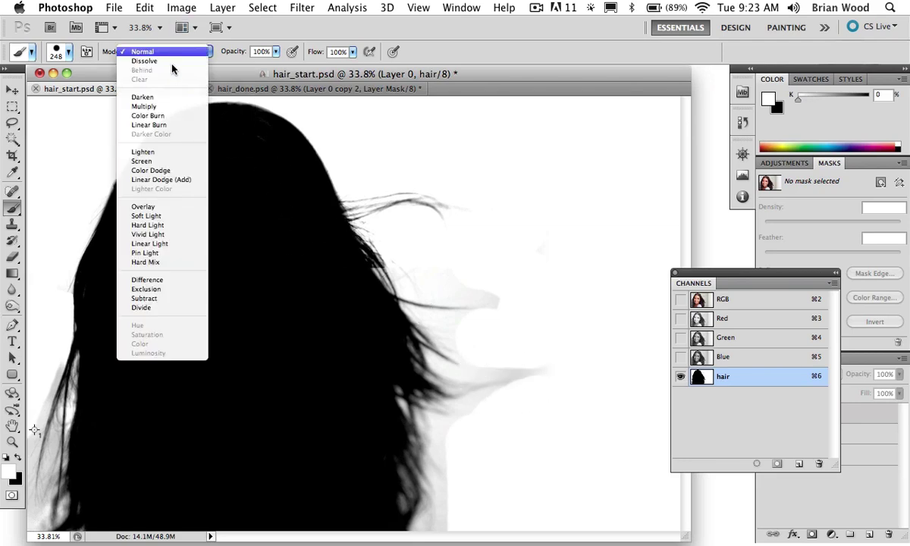
pyautogui.click(157, 217)
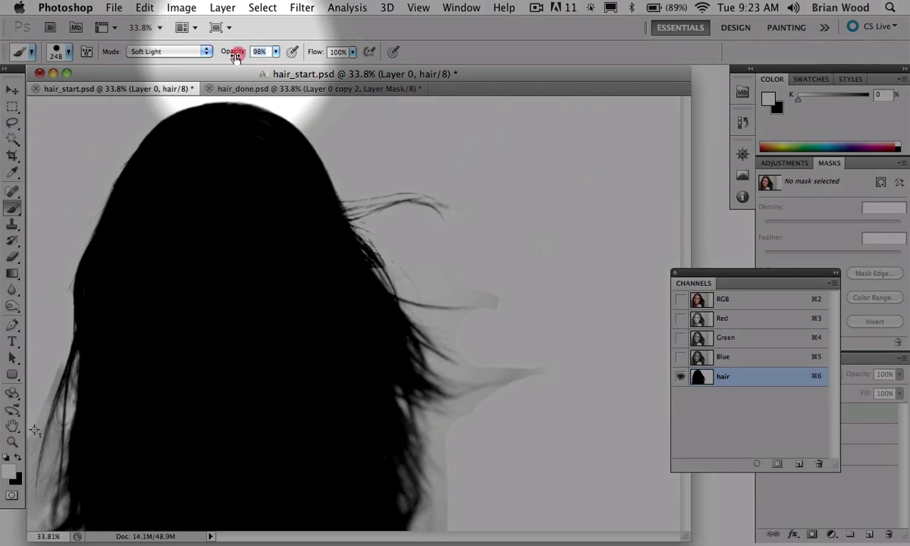
pyautogui.moveTo(234, 51); pyautogui.dragTo(212, 58)
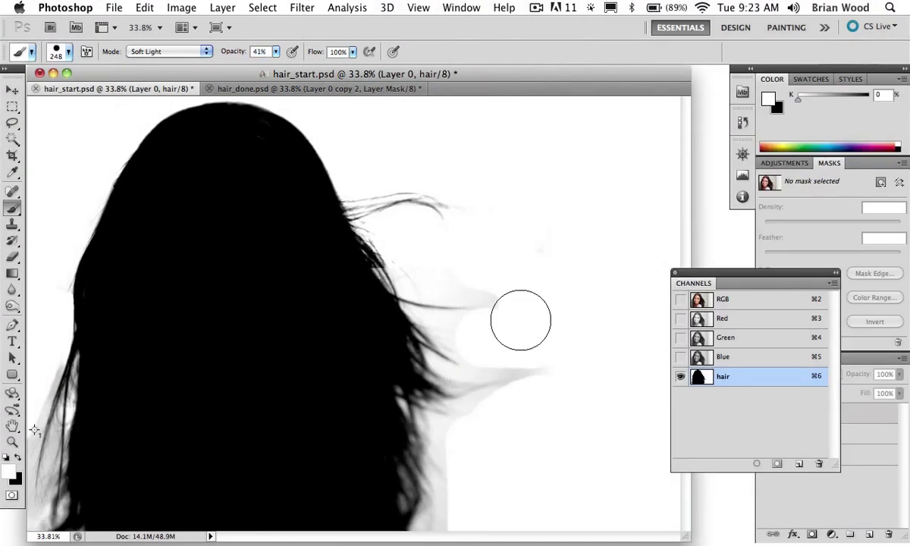
pyautogui.moveTo(498, 301)
pyautogui.mouseDown()
pyautogui.moveTo(467, 261)
pyautogui.moveTo(491, 273)
pyautogui.mouseUp()
pyautogui.moveTo(429, 202); pyautogui.dragTo(441, 199)
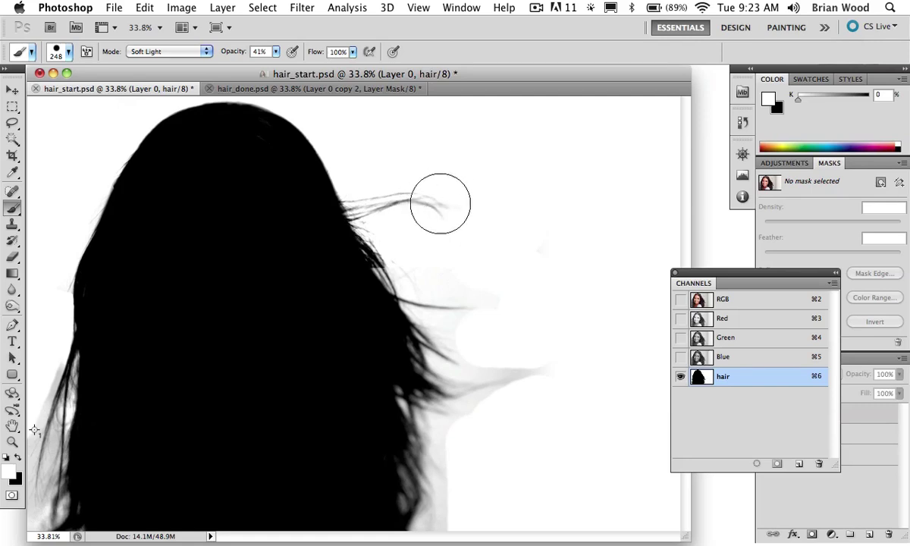
pyautogui.moveTo(550, 377)
pyautogui.mouseDown()
pyautogui.moveTo(530, 348)
pyautogui.moveTo(489, 349)
pyautogui.moveTo(531, 349)
pyautogui.moveTo(487, 352)
pyautogui.moveTo(535, 350)
pyautogui.moveTo(565, 368)
pyautogui.moveTo(537, 403)
pyautogui.moveTo(473, 429)
pyautogui.moveTo(508, 385)
pyautogui.moveTo(490, 374)
pyautogui.moveTo(595, 368)
pyautogui.moveTo(563, 273)
pyautogui.mouseUp()
pyautogui.moveTo(407, 246); pyautogui.dragTo(393, 243)
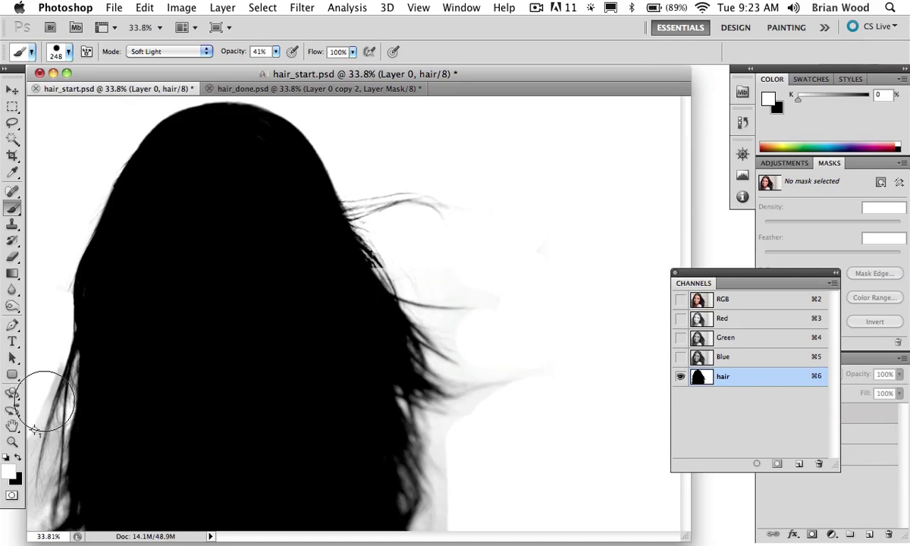
# - Reduce the brush to 90 px and whiten the grey background around the thin strands at the image's lower left edge
pyautogui.moveTo(45, 402); pyautogui.dragTo(101, 415)
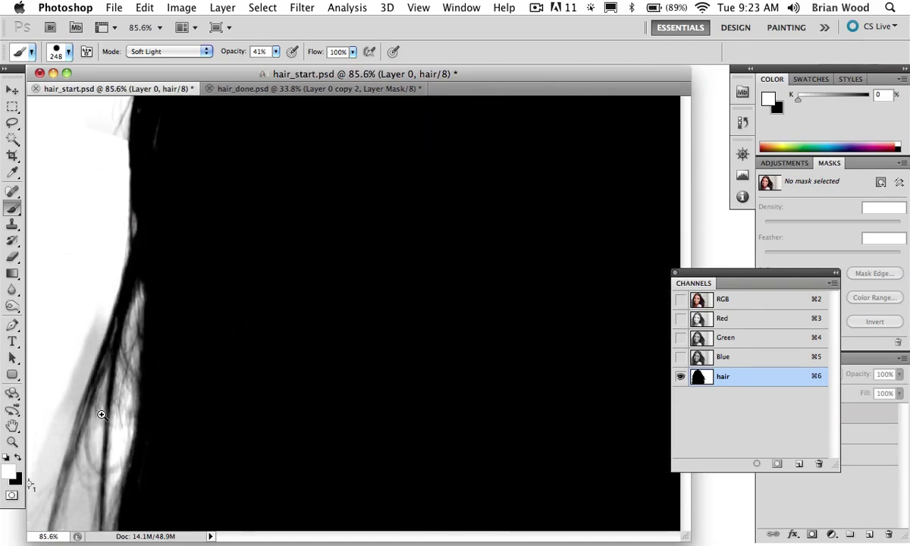
pyautogui.moveTo(140, 263)
pyautogui.mouseDown()
pyautogui.moveTo(154, 211)
pyautogui.moveTo(152, 222)
pyautogui.mouseUp()
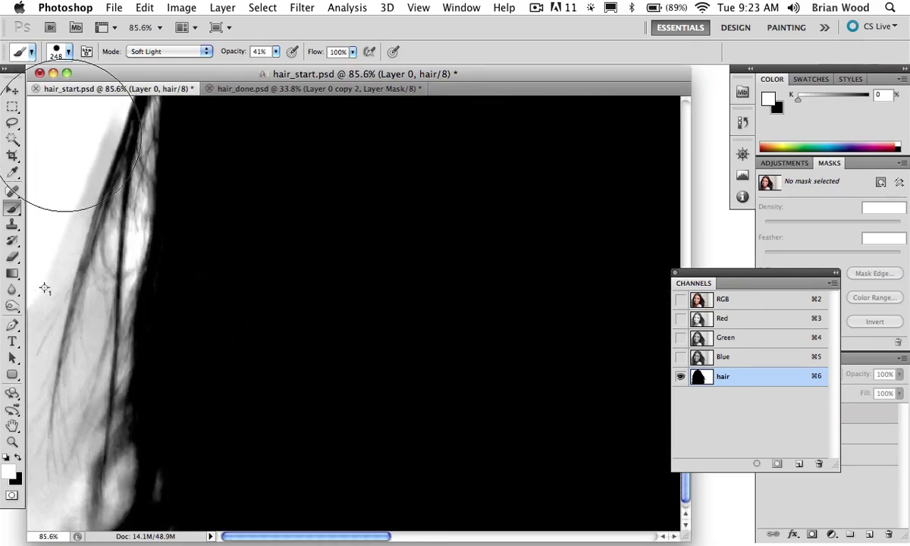
pyautogui.moveTo(96, 177)
pyautogui.mouseDown()
pyautogui.moveTo(64, 183)
pyautogui.moveTo(41, 214)
pyautogui.mouseUp()
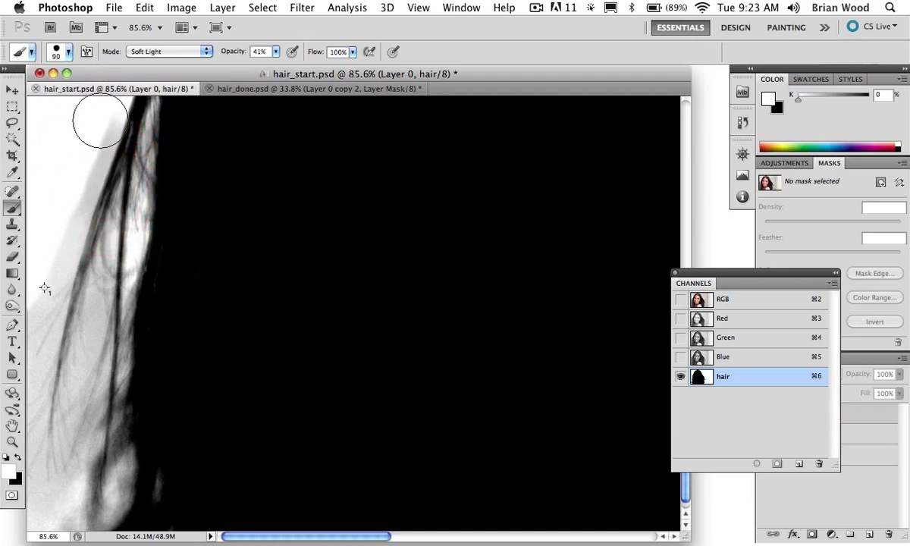
pyautogui.moveTo(72, 167)
pyautogui.mouseDown()
pyautogui.moveTo(73, 174)
pyautogui.moveTo(94, 128)
pyautogui.mouseUp()
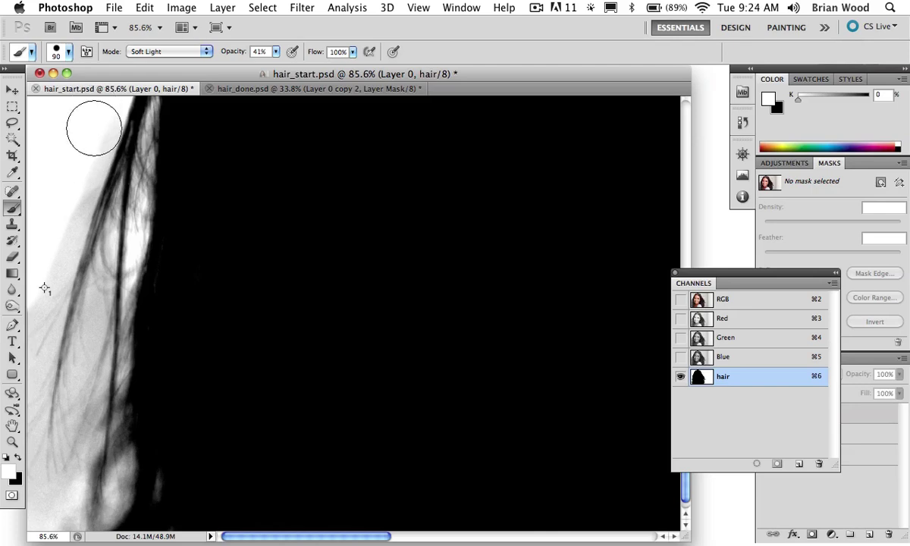
pyautogui.moveTo(45, 263)
pyautogui.mouseDown()
pyautogui.moveTo(59, 203)
pyautogui.moveTo(34, 375)
pyautogui.mouseUp()
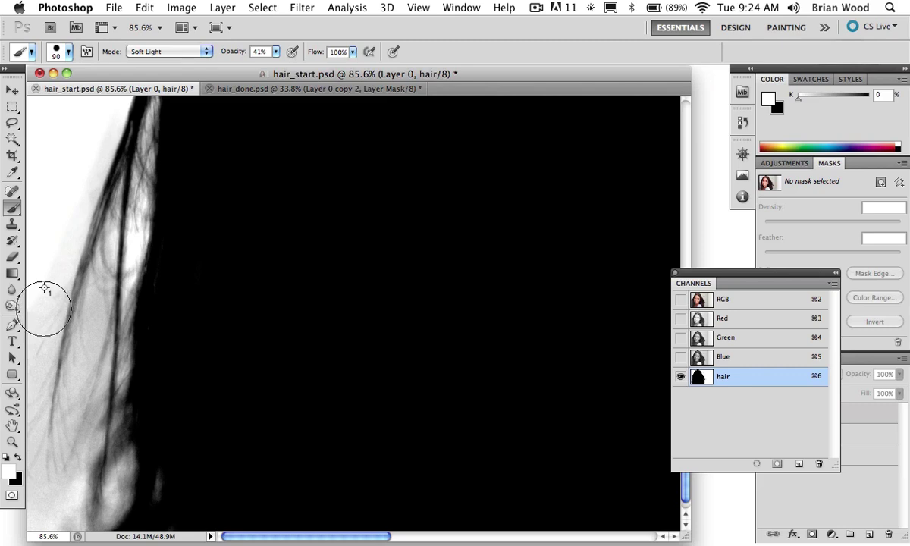
pyautogui.moveTo(43, 309)
pyautogui.mouseDown()
pyautogui.moveTo(42, 336)
pyautogui.moveTo(58, 271)
pyautogui.moveTo(49, 456)
pyautogui.moveTo(67, 376)
pyautogui.moveTo(120, 228)
pyautogui.moveTo(102, 361)
pyautogui.mouseUp()
pyautogui.moveTo(88, 430)
pyautogui.mouseDown()
pyautogui.moveTo(48, 514)
pyautogui.moveTo(82, 402)
pyautogui.moveTo(67, 379)
pyautogui.moveTo(44, 376)
pyautogui.moveTo(40, 277)
pyautogui.moveTo(105, 123)
pyautogui.moveTo(73, 198)
pyautogui.moveTo(87, 138)
pyautogui.moveTo(51, 233)
pyautogui.moveTo(100, 127)
pyautogui.moveTo(49, 288)
pyautogui.moveTo(89, 161)
pyautogui.moveTo(69, 202)
pyautogui.moveTo(100, 205)
pyautogui.moveTo(133, 248)
pyautogui.moveTo(104, 236)
pyautogui.moveTo(138, 270)
pyautogui.moveTo(15, 306)
pyautogui.moveTo(78, 306)
pyautogui.mouseUp()
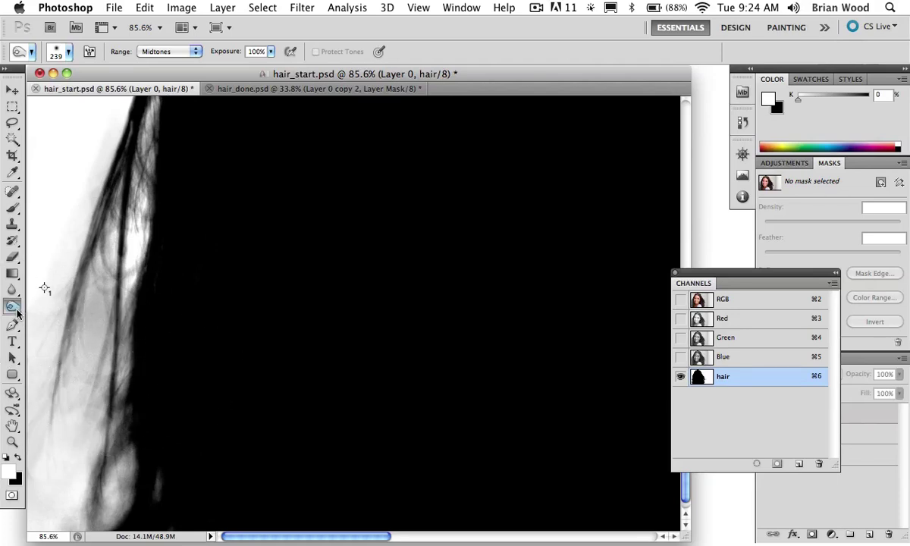
# - Dodge the highlights around the fine strands on both sides of the hair with a 160 px brush at 26% exposure
pyautogui.moveTo(16, 313); pyautogui.dragTo(57, 302)
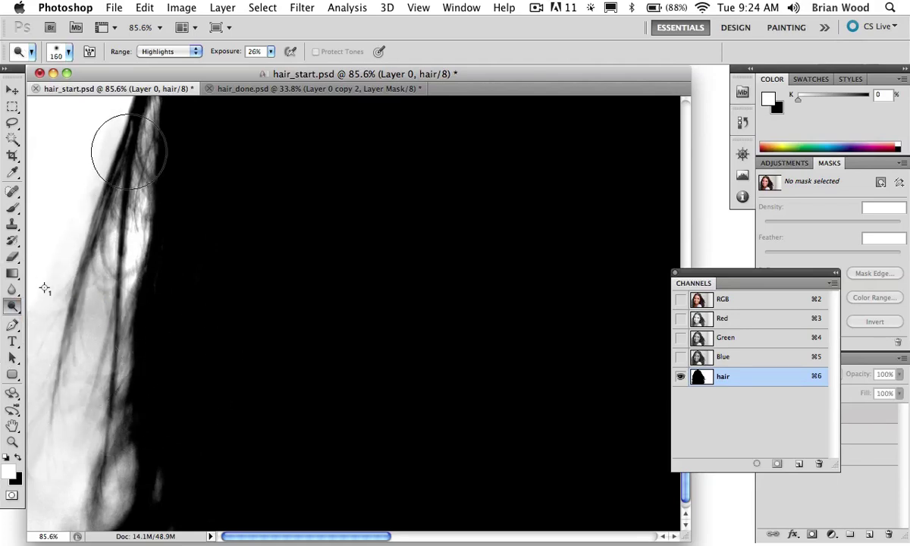
pyautogui.moveTo(129, 150)
pyautogui.mouseDown()
pyautogui.moveTo(111, 224)
pyautogui.moveTo(100, 161)
pyautogui.moveTo(97, 204)
pyautogui.moveTo(166, 111)
pyautogui.mouseUp()
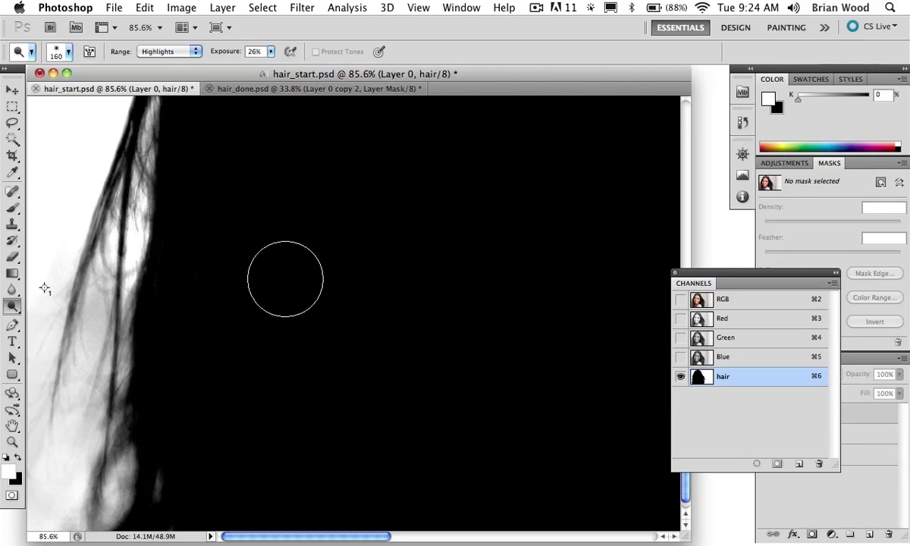
pyautogui.press('super+0')
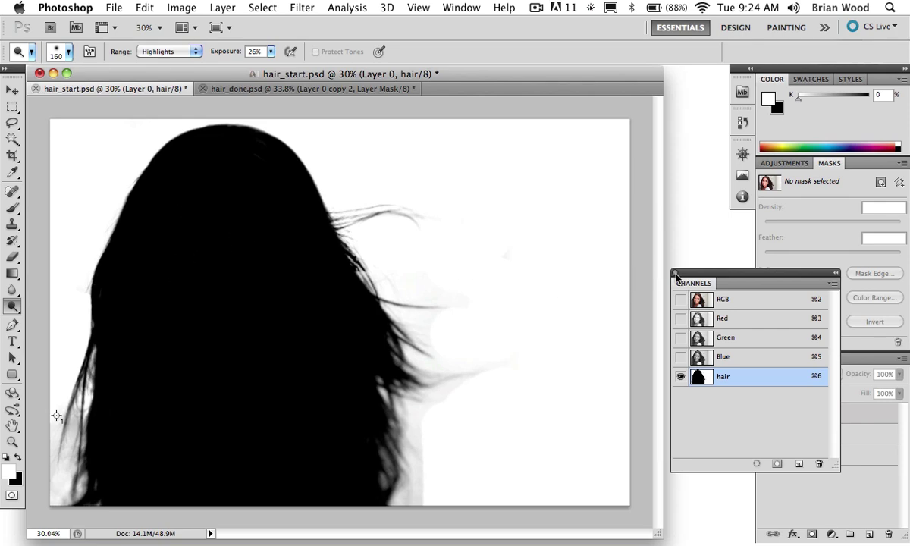
pyautogui.moveTo(676, 277); pyautogui.dragTo(531, 213)
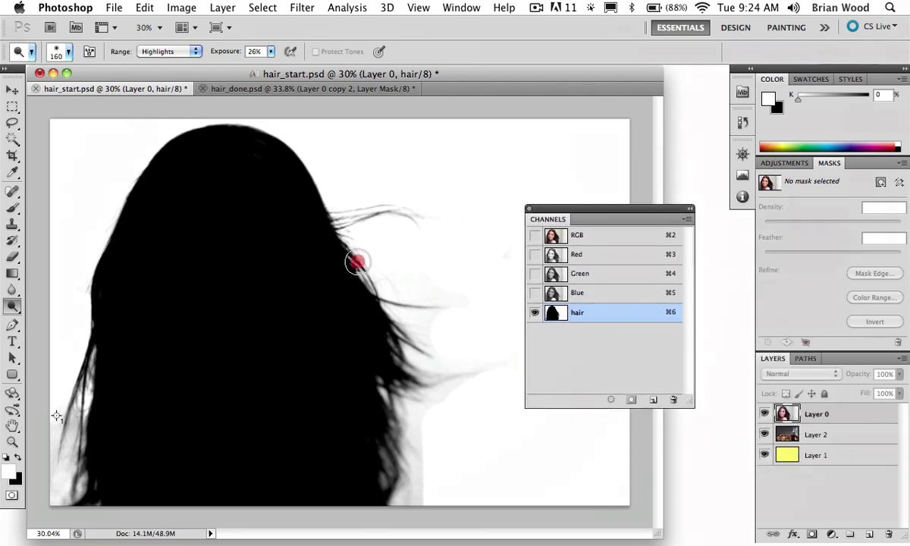
pyautogui.click(357, 262)
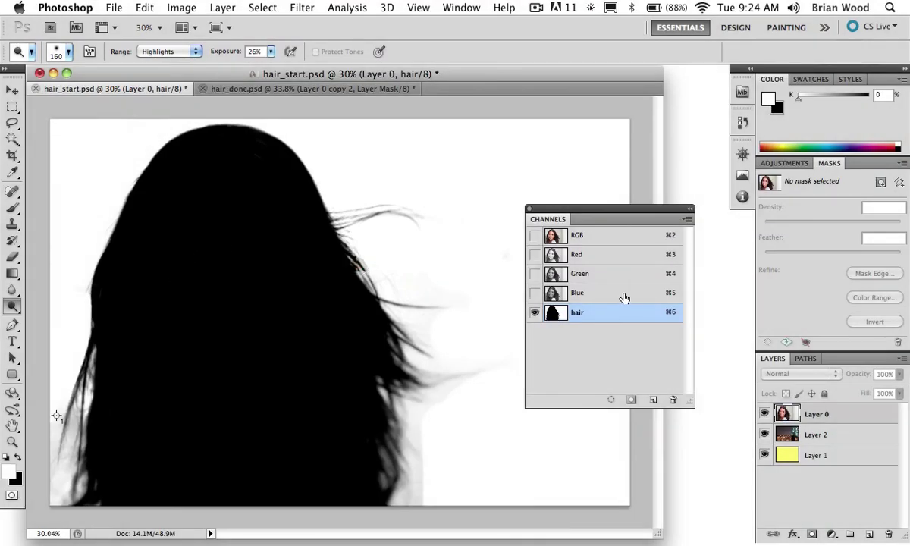
# - Duplicate the Green channel and apply Levels to the copy with input values 60, 0.93 and 211
pyautogui.click(589, 278)
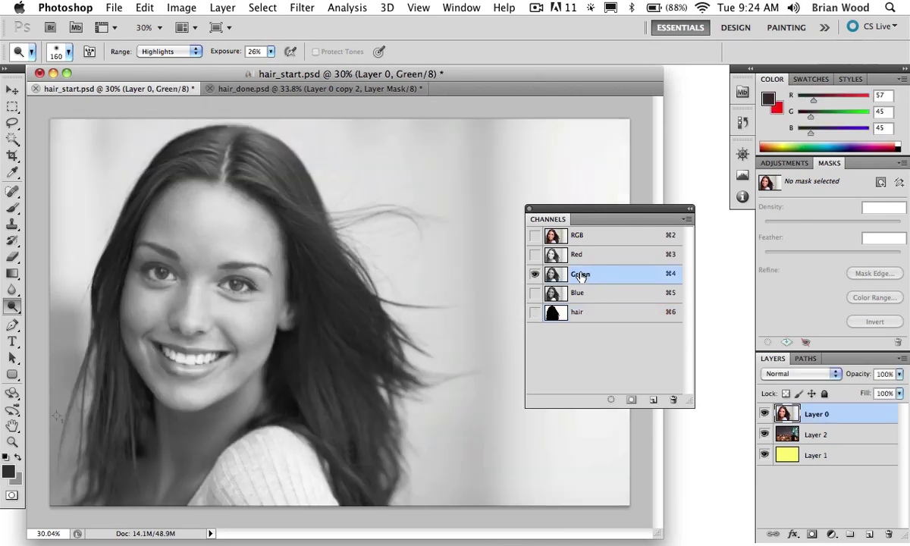
pyautogui.moveTo(588, 277); pyautogui.dragTo(652, 398)
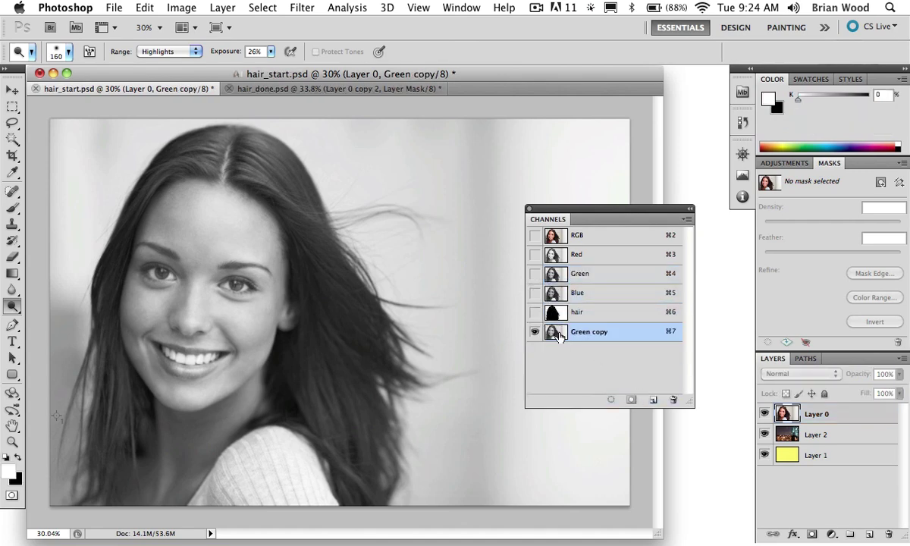
pyautogui.press('super+l')
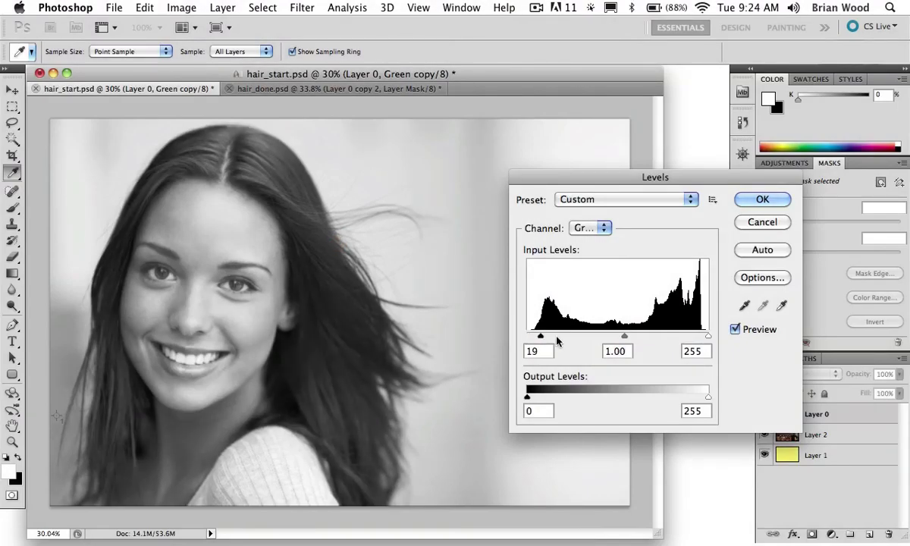
pyautogui.moveTo(540, 336); pyautogui.dragTo(570, 337)
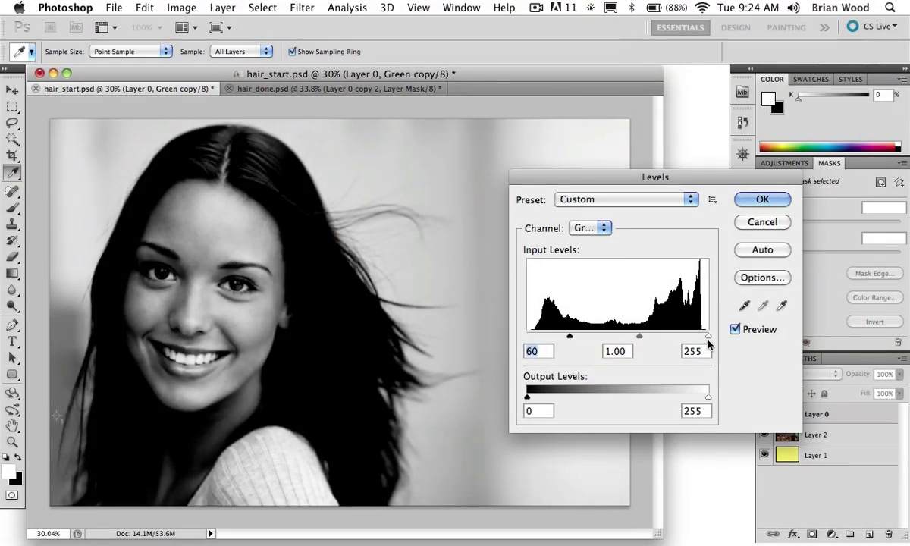
pyautogui.moveTo(709, 336); pyautogui.dragTo(678, 337)
pyautogui.click(619, 339)
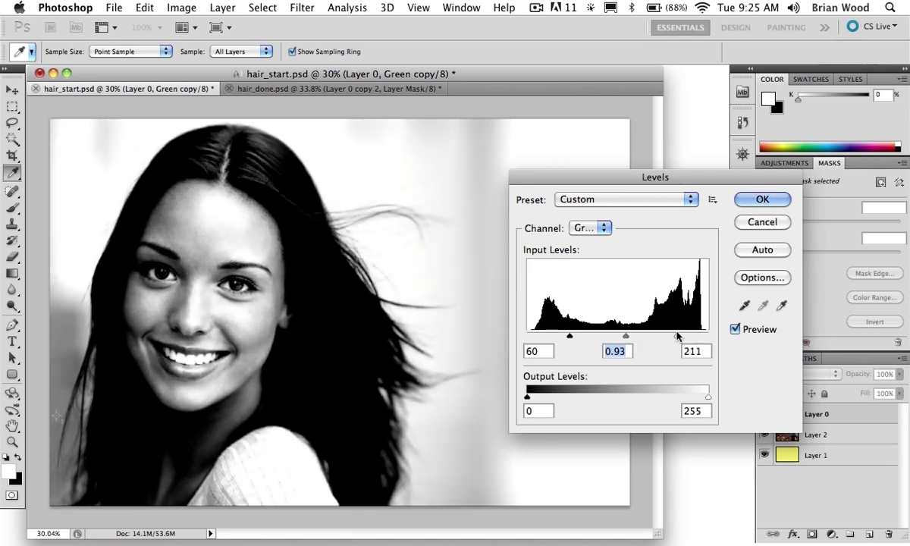
pyautogui.click(760, 199)
# - Lasso the flyaway strands beside the hair in the Green copy channel, paste them into the hair channel, and deselect
pyautogui.press('o')
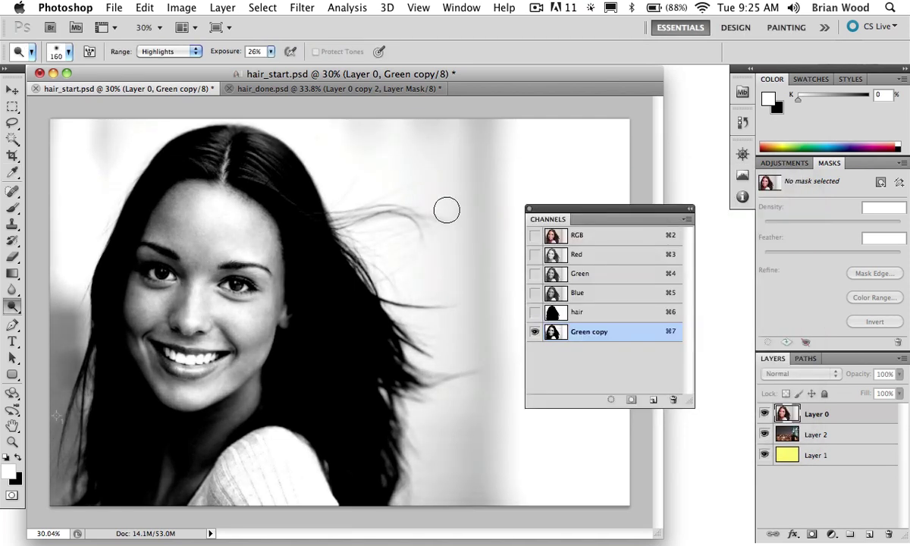
pyautogui.press('l')
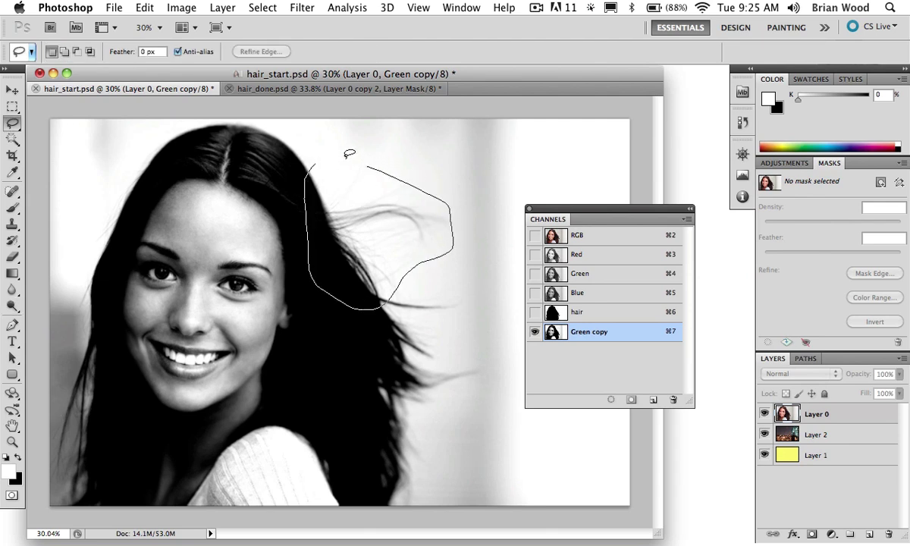
pyautogui.moveTo(350, 154); pyautogui.dragTo(345, 158)
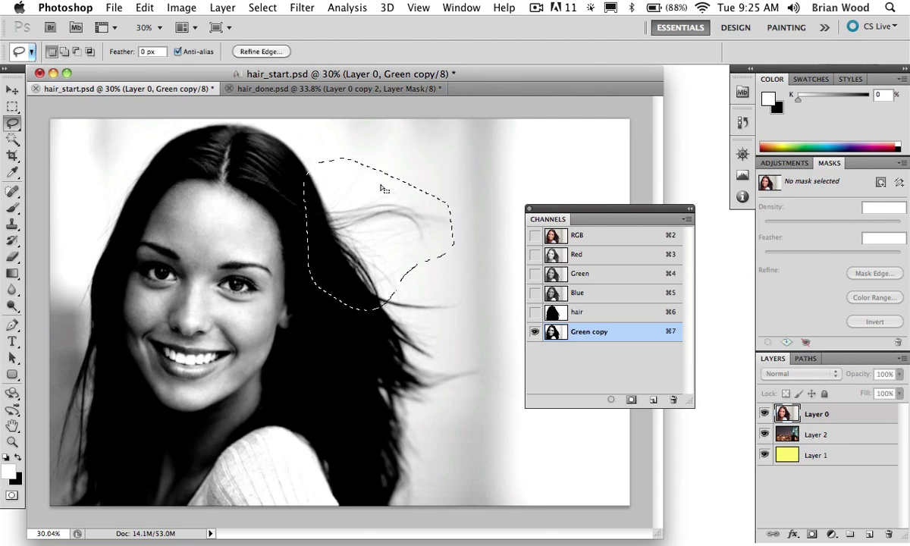
pyautogui.click(588, 312)
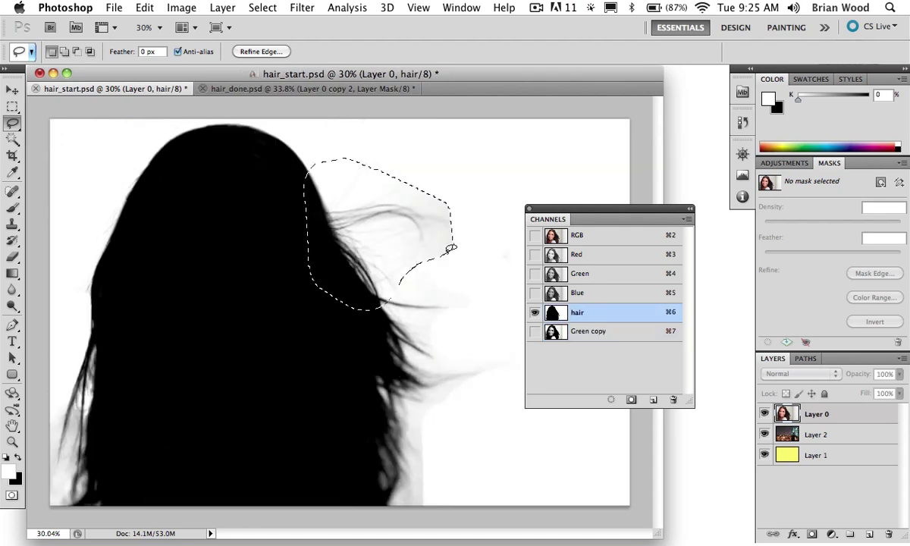
pyautogui.click(413, 237)
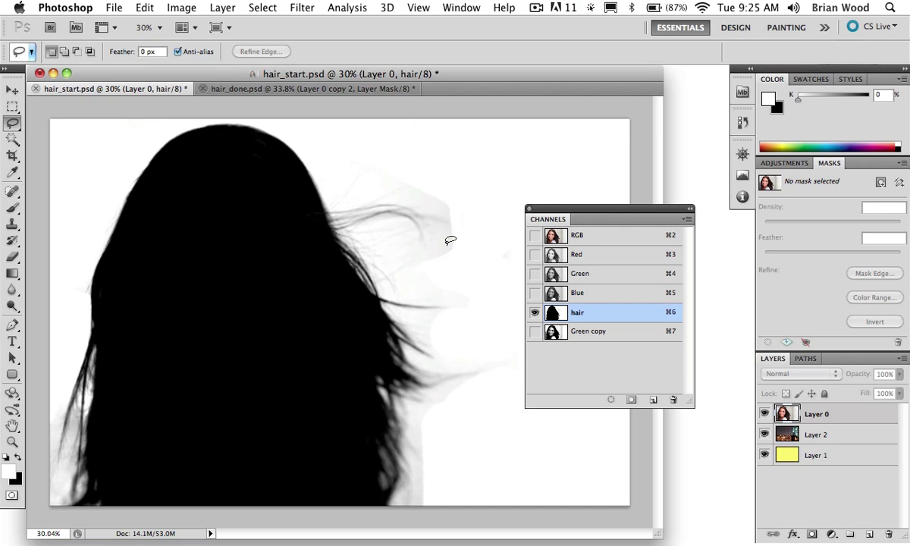
# - Lighten the grey patches around the pasted strands with a 229 px white Soft Light brush at 41% opacity
pyautogui.press('b')
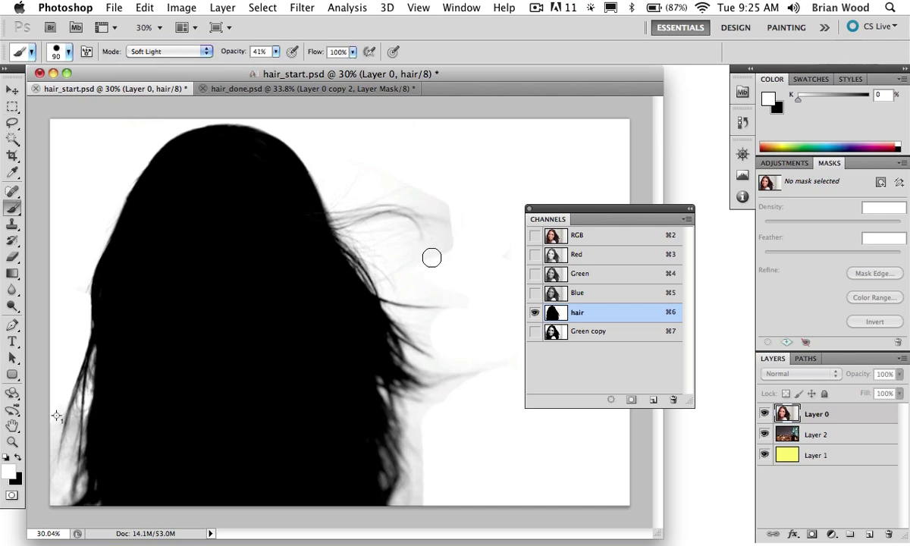
pyautogui.moveTo(425, 259); pyautogui.dragTo(455, 260)
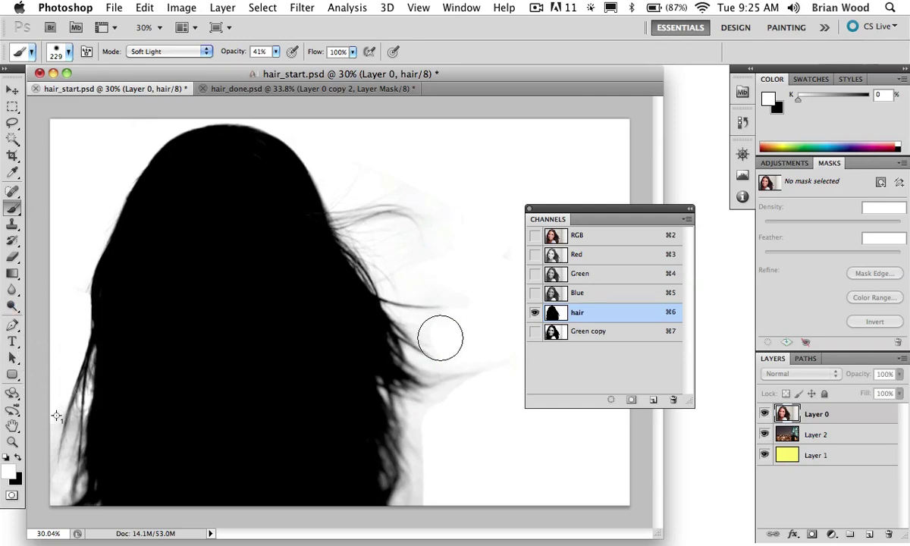
pyautogui.moveTo(418, 496)
pyautogui.mouseDown()
pyautogui.moveTo(398, 479)
pyautogui.moveTo(396, 468)
pyautogui.moveTo(428, 469)
pyautogui.moveTo(399, 426)
pyautogui.moveTo(428, 444)
pyautogui.moveTo(373, 393)
pyautogui.mouseUp()
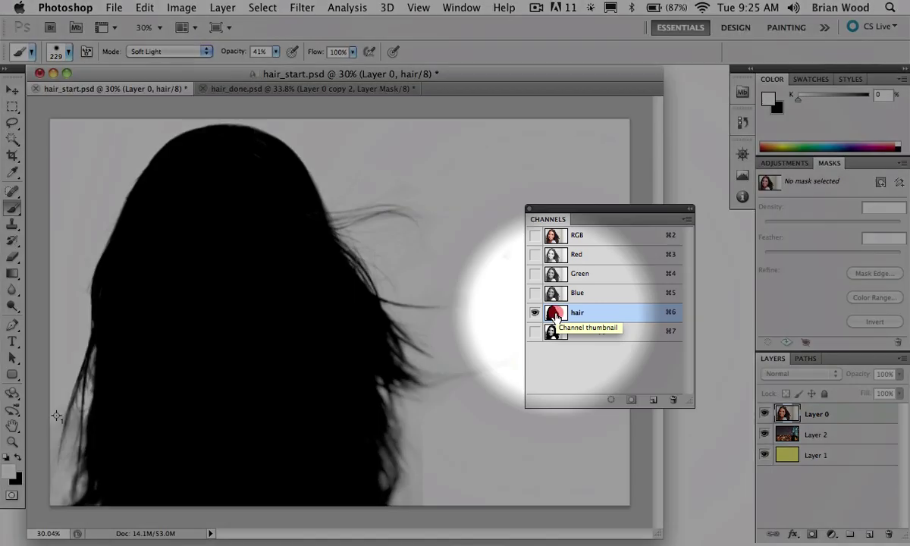
# - Invert the hair channel and darken the grey areas around the flyaway strands with the Soft Light brush in black
pyautogui.press('i')
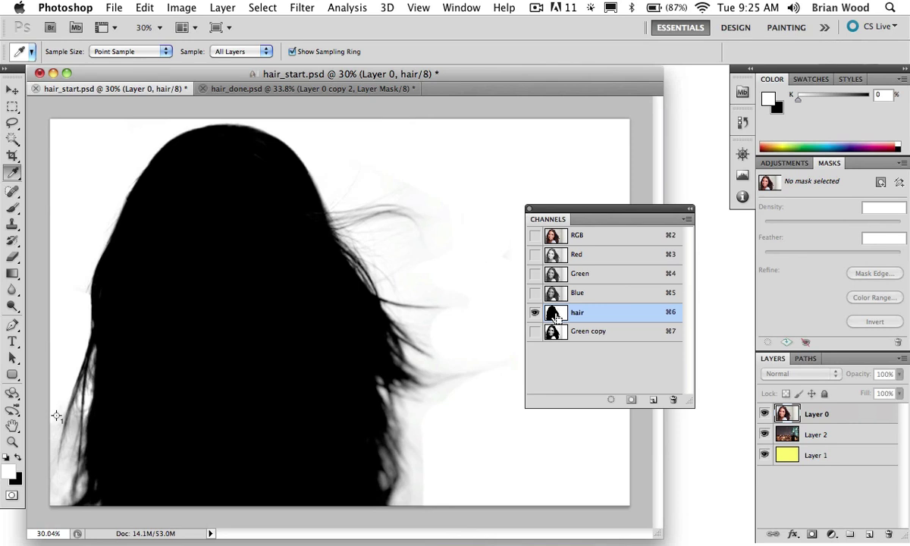
pyautogui.press('super+i')
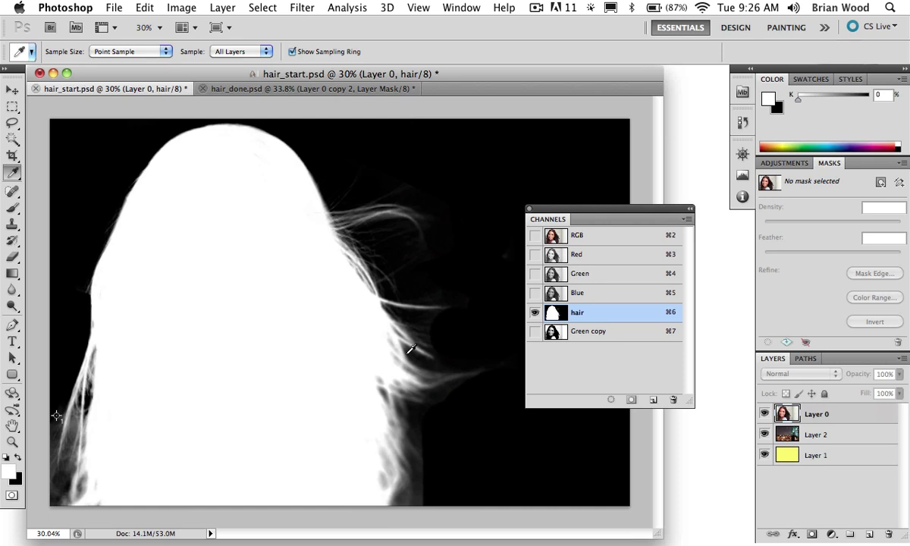
pyautogui.press('b')
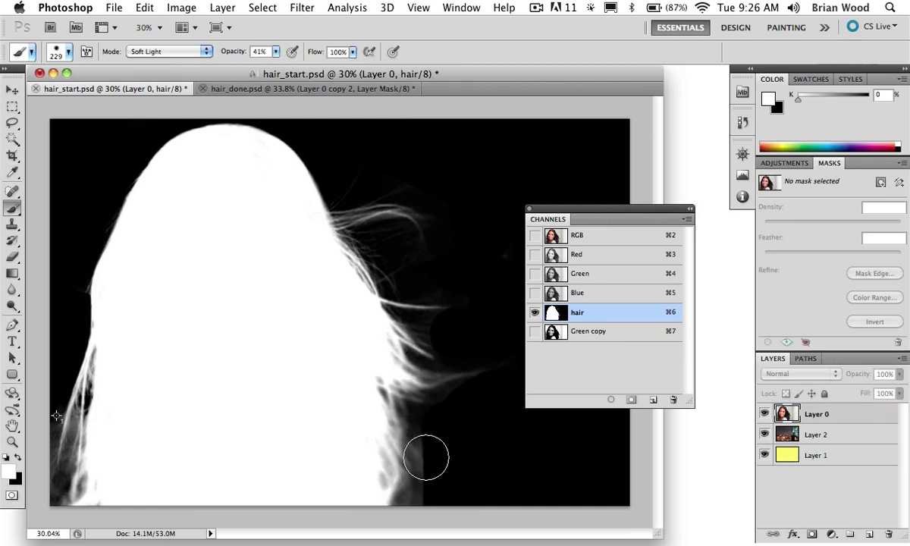
pyautogui.press('x')
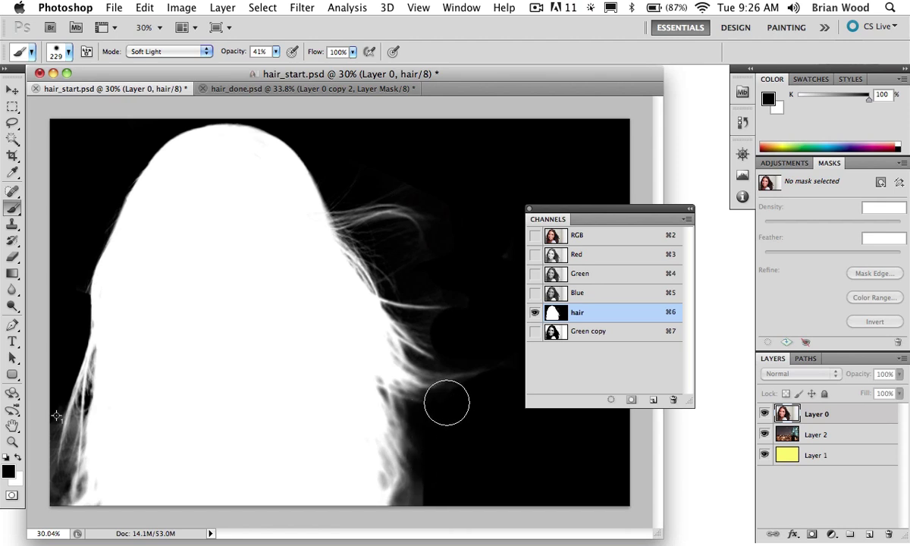
pyautogui.moveTo(474, 379)
pyautogui.mouseDown()
pyautogui.moveTo(497, 377)
pyautogui.moveTo(422, 324)
pyautogui.moveTo(469, 337)
pyautogui.moveTo(432, 322)
pyautogui.moveTo(446, 326)
pyautogui.moveTo(438, 287)
pyautogui.moveTo(496, 288)
pyautogui.moveTo(453, 290)
pyautogui.moveTo(460, 279)
pyautogui.moveTo(414, 258)
pyautogui.moveTo(469, 268)
pyautogui.moveTo(390, 244)
pyautogui.moveTo(476, 259)
pyautogui.moveTo(427, 174)
pyautogui.moveTo(396, 194)
pyautogui.moveTo(482, 200)
pyautogui.moveTo(436, 220)
pyautogui.moveTo(418, 213)
pyautogui.moveTo(472, 237)
pyautogui.moveTo(428, 222)
pyautogui.moveTo(494, 262)
pyautogui.mouseUp()
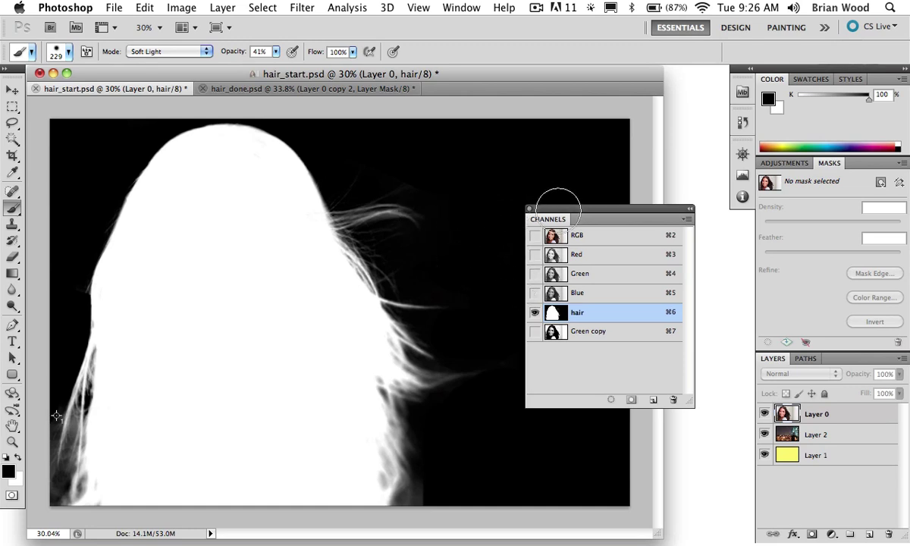
pyautogui.moveTo(558, 206); pyautogui.dragTo(668, 213)
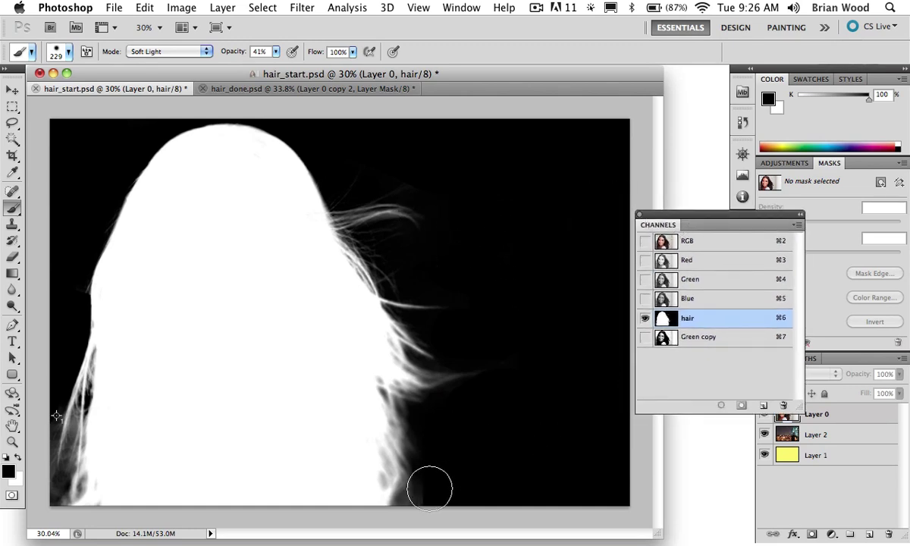
pyautogui.moveTo(423, 499); pyautogui.dragTo(415, 502)
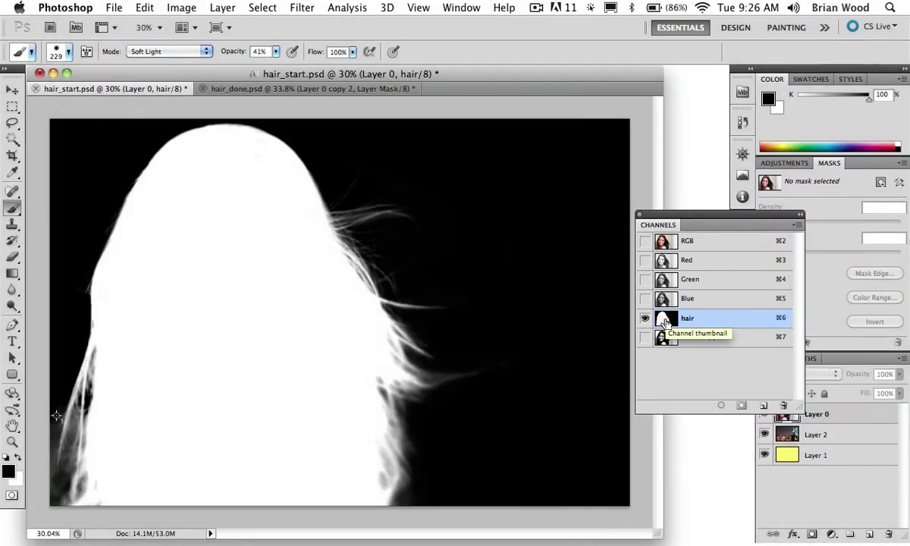
# - Load the hair channel as a selection and add it to Layer 0 as a layer mask
pyautogui.keyDown('super'); pyautogui.click(665, 323); pyautogui.keyUp('super')
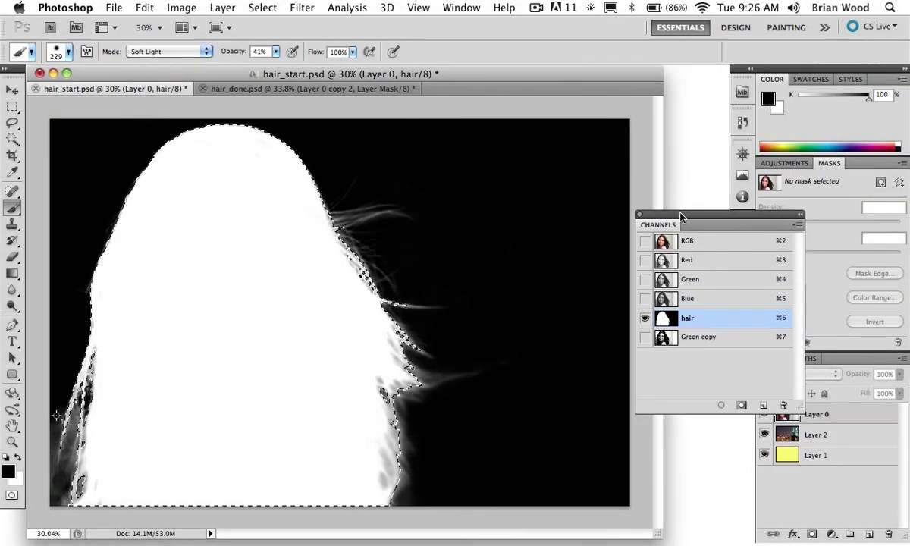
pyautogui.moveTo(671, 232); pyautogui.dragTo(595, 177)
pyautogui.click(616, 272)
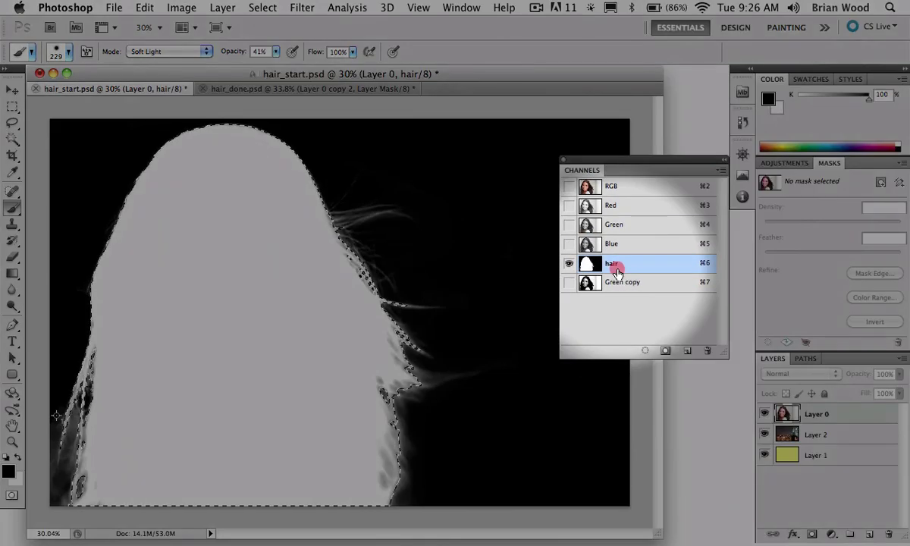
pyautogui.click(788, 416)
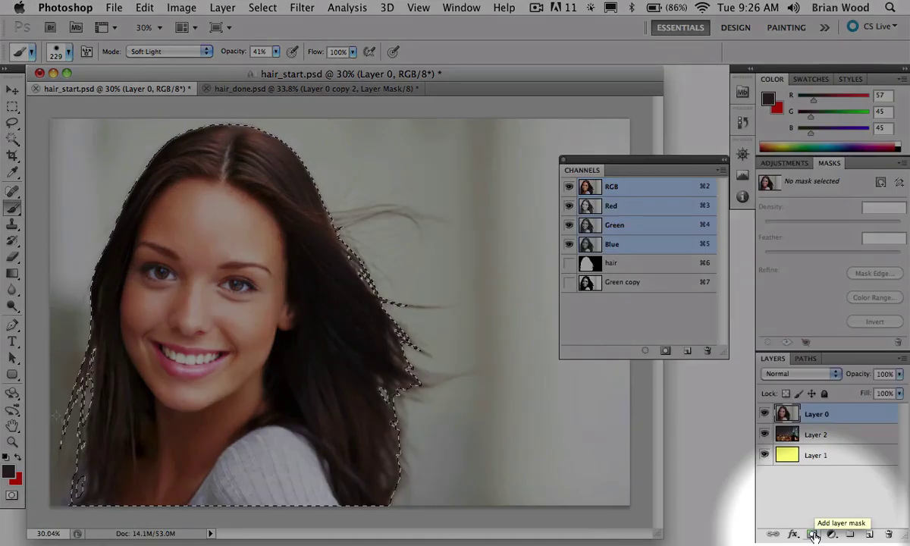
pyautogui.click(813, 535)
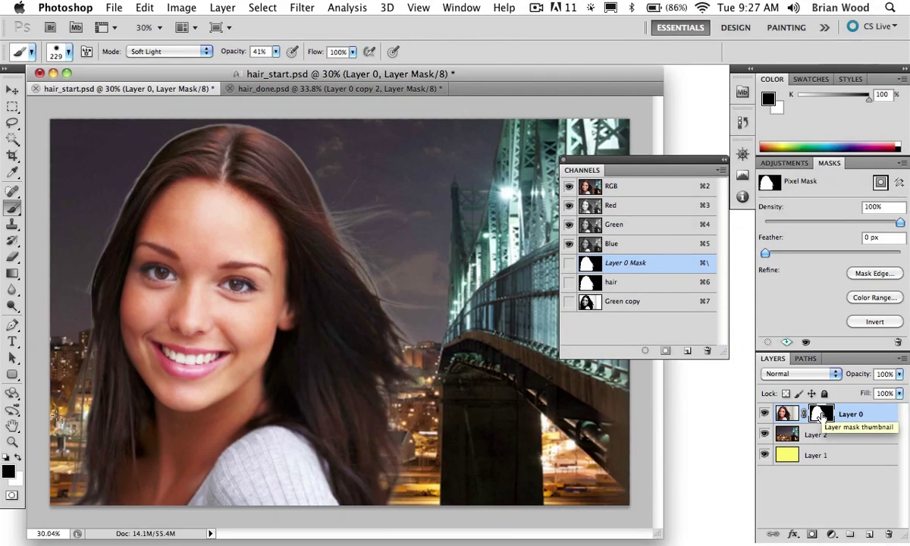
# - Disable and re-enable Layer 0's mask to compare the fine hair with the original photo
pyautogui.keyDown('shift'); pyautogui.click(820, 415); pyautogui.keyUp('shift')
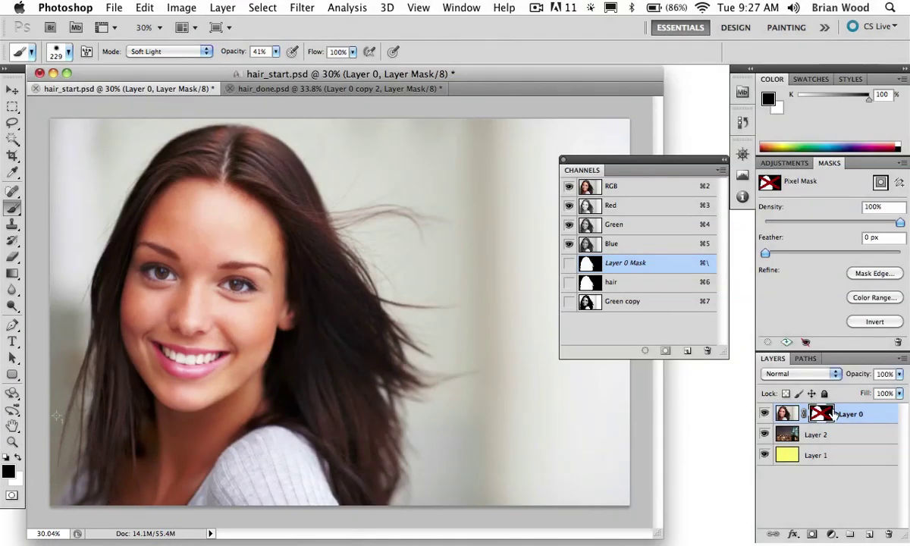
pyautogui.keyDown('shift'); pyautogui.click(823, 415); pyautogui.keyUp('shift')
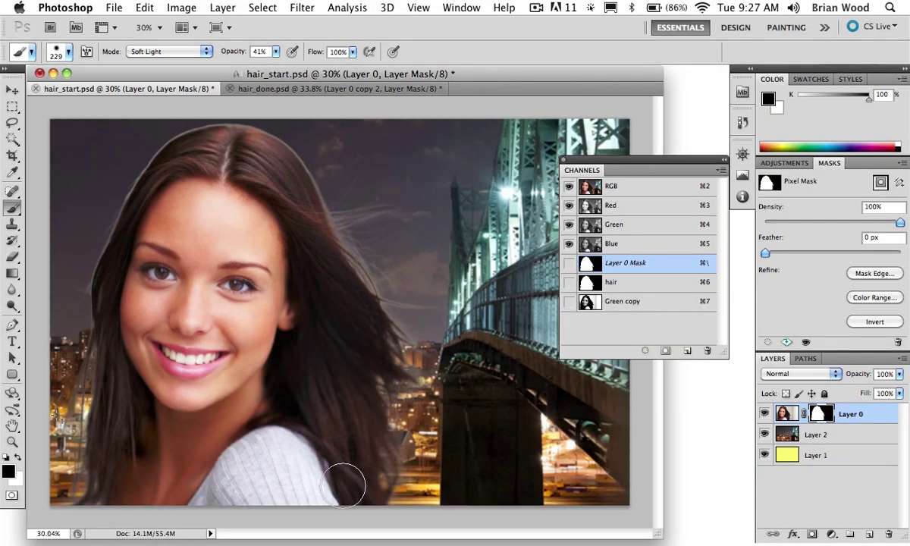
# - Brush black on Layer 0's mask over the lower-left hair, and set the brush to Normal mode at 100% opacity
pyautogui.moveTo(104, 482)
pyautogui.mouseDown()
pyautogui.moveTo(79, 487)
pyautogui.moveTo(93, 484)
pyautogui.mouseUp()
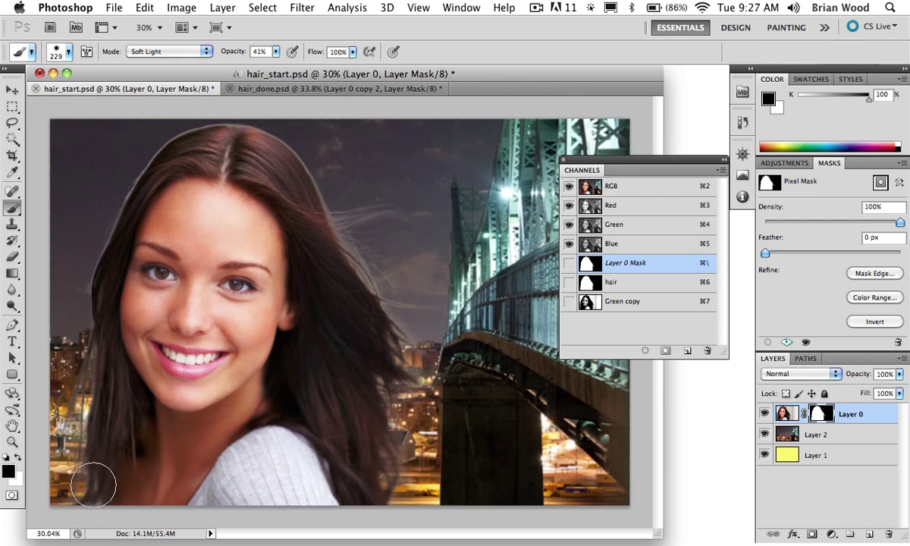
pyautogui.click(139, 49)
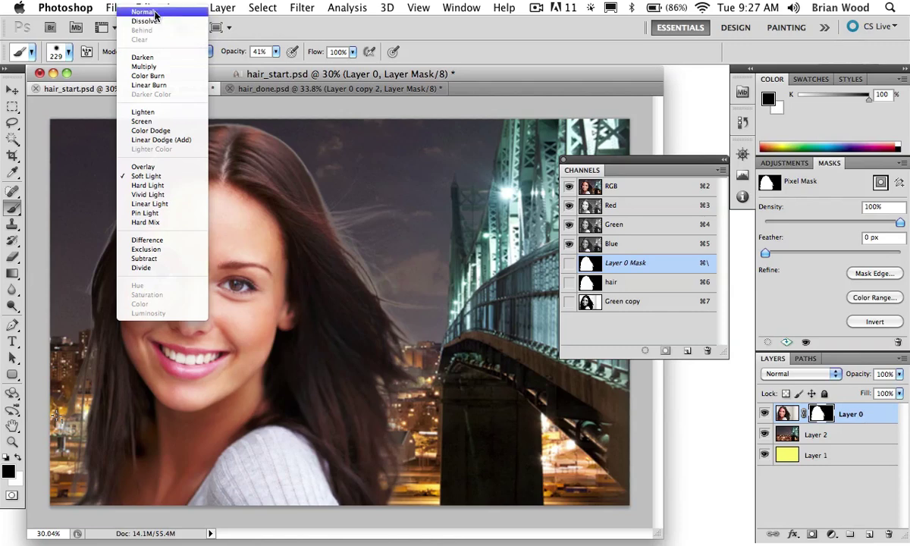
pyautogui.click(156, 13)
pyautogui.moveTo(242, 50); pyautogui.dragTo(330, 53)
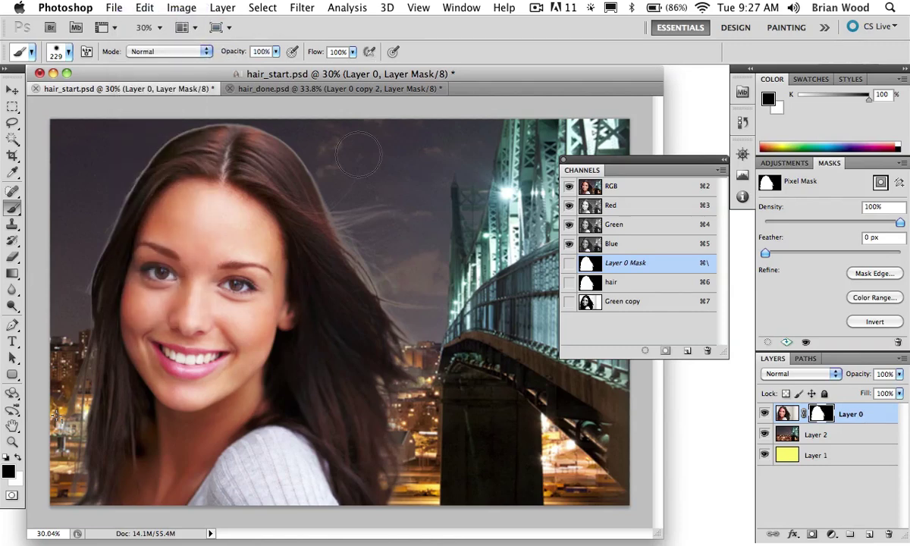
# - Try hiding the lower-left hair with a black stroke on the mask, undo it, and switch the foreground colour to white
pyautogui.moveTo(109, 488)
pyautogui.mouseDown()
pyautogui.moveTo(102, 485)
pyautogui.moveTo(89, 502)
pyautogui.mouseUp()
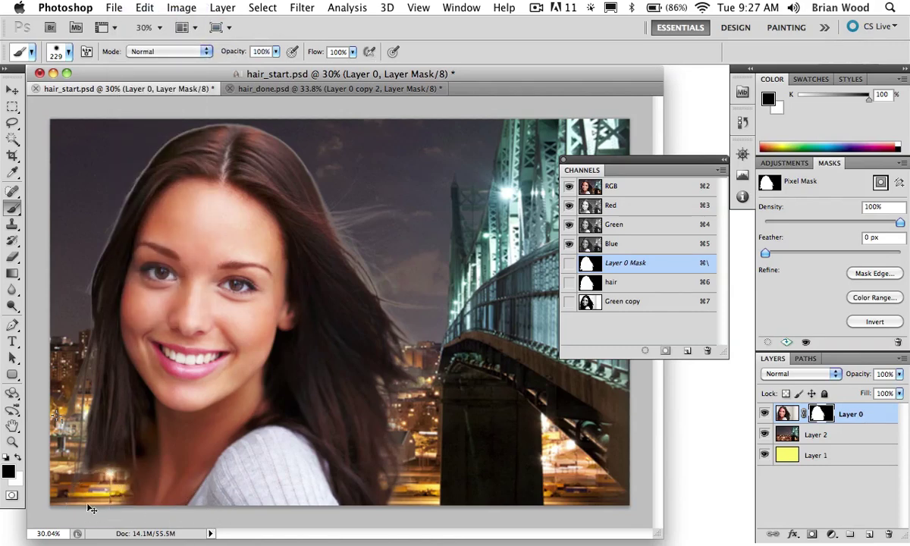
pyautogui.press('super+z')
pyautogui.press('x')
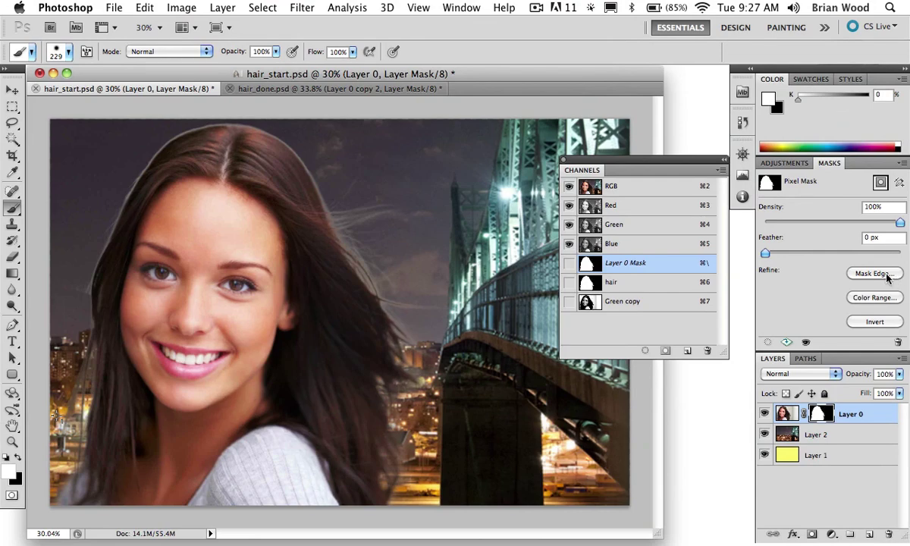
# - Refine Layer 0's mask edge with Decontaminate Colors at 85%, outputting to a new layer with layer mask
pyautogui.click(872, 274)
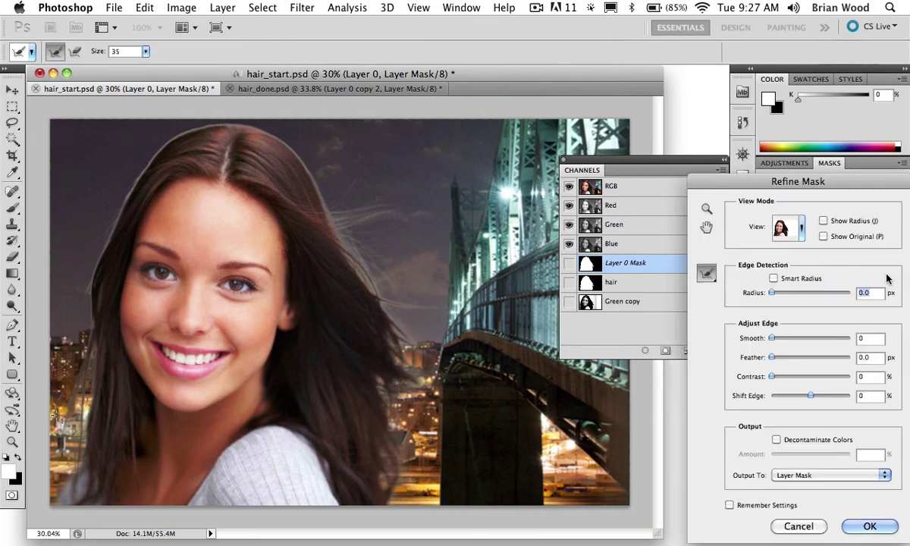
pyautogui.moveTo(755, 181); pyautogui.dragTo(601, 113)
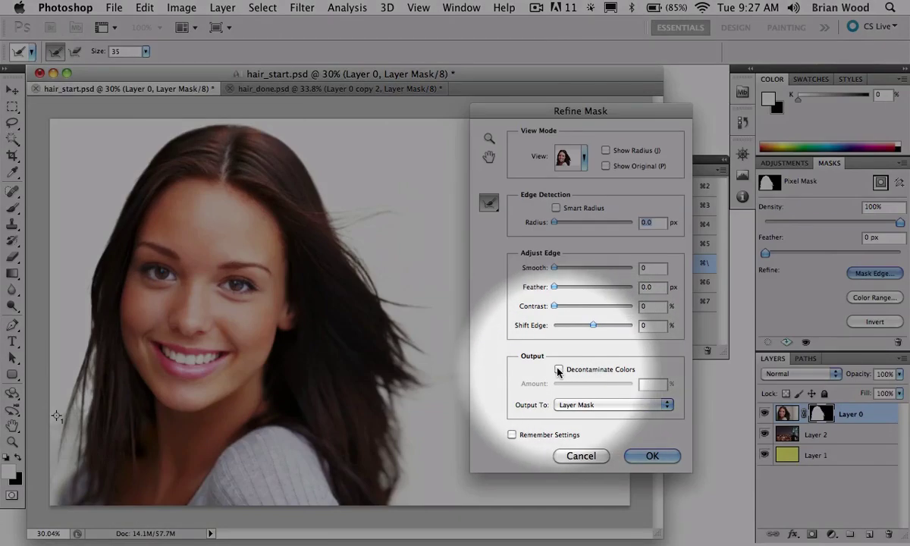
pyautogui.click(560, 370)
pyautogui.moveTo(597, 386); pyautogui.dragTo(621, 385)
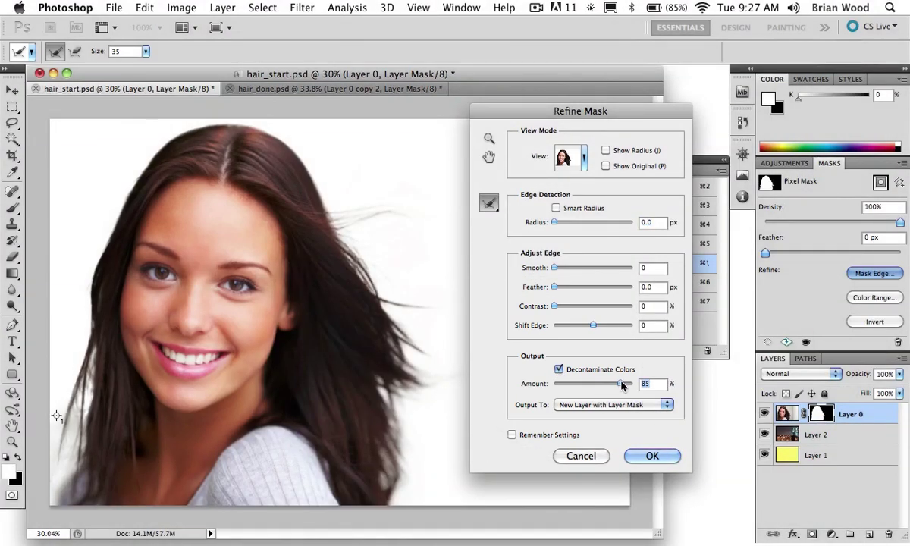
pyautogui.click(624, 405)
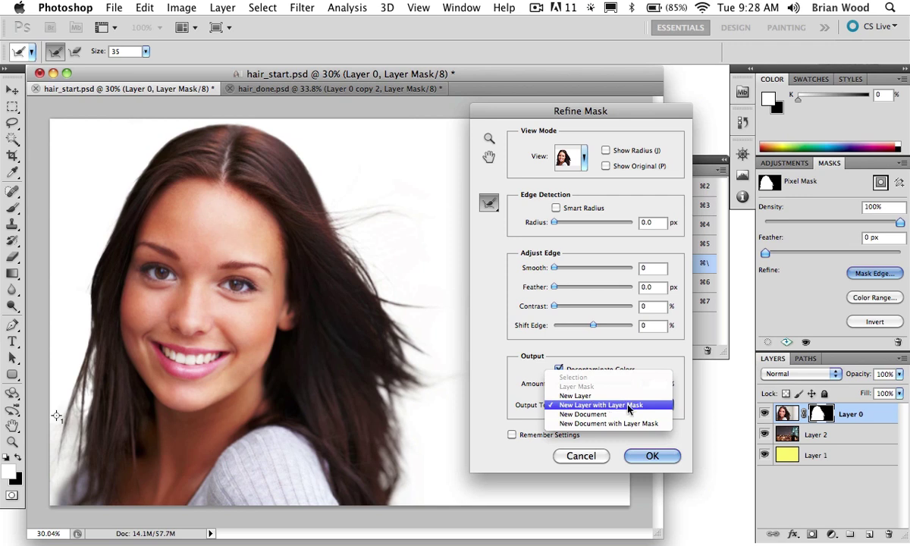
pyautogui.click(631, 405)
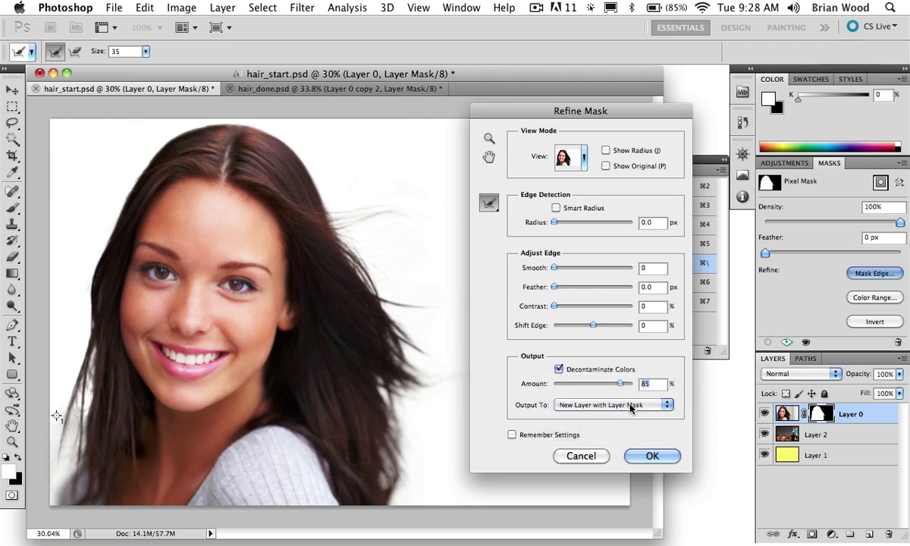
pyautogui.click(650, 456)
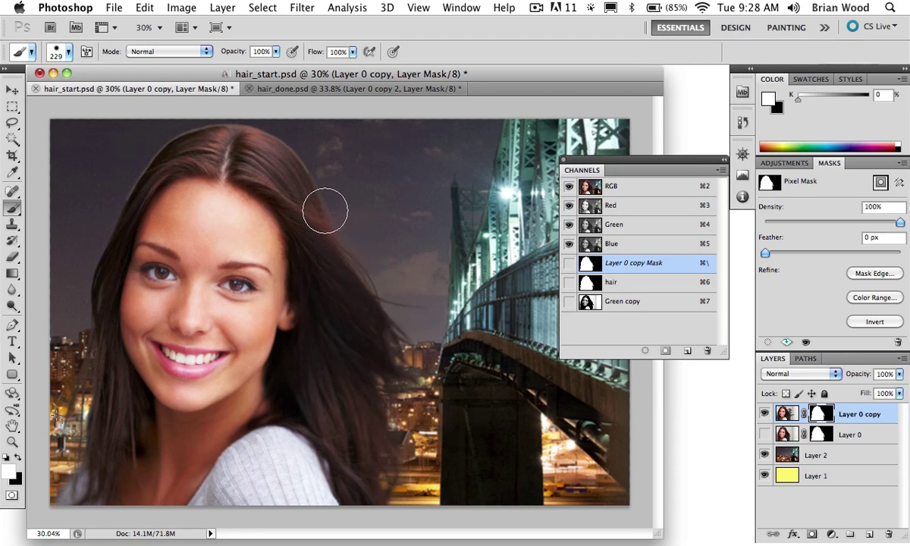
# - Set the brush to 22 px, try a white stroke on the upper-right hair edge, undo it, and switch to black
pyautogui.press('super+space')
pyautogui.moveTo(288, 148)
pyautogui.mouseDown()
pyautogui.moveTo(368, 221)
pyautogui.moveTo(345, 218)
pyautogui.moveTo(380, 303)
pyautogui.mouseUp()
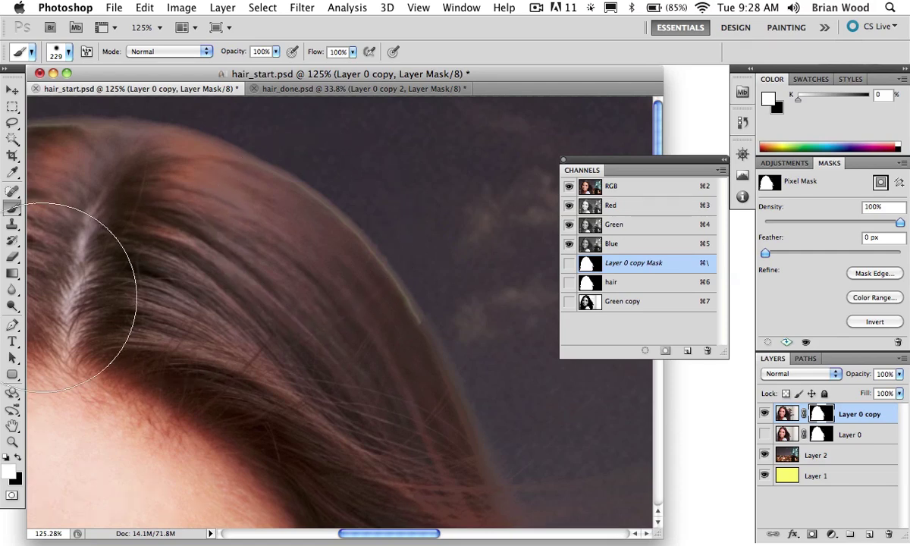
pyautogui.moveTo(310, 239); pyautogui.dragTo(218, 244)
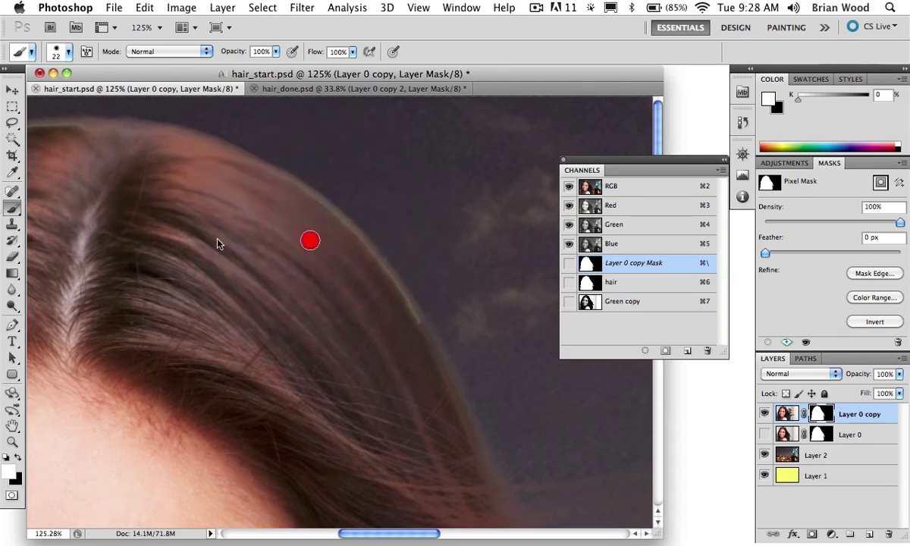
pyautogui.moveTo(284, 176); pyautogui.dragTo(293, 182)
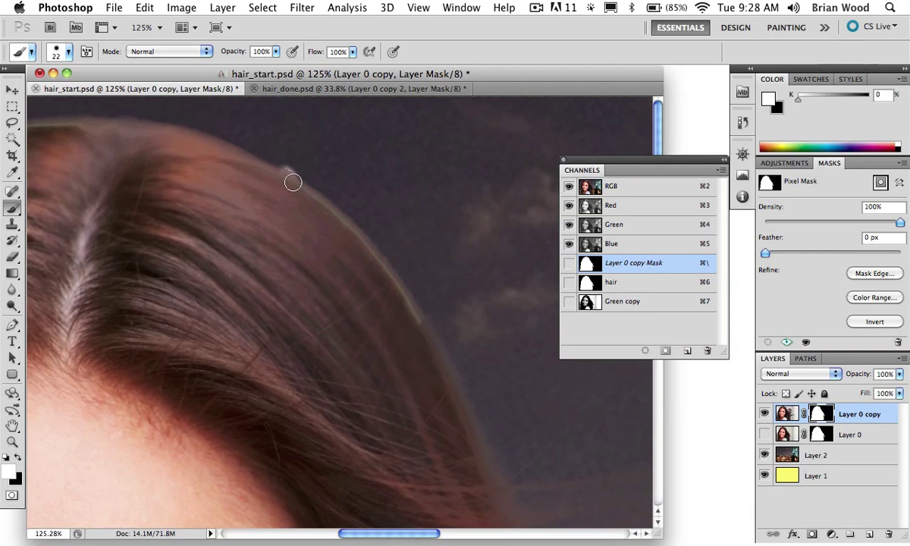
pyautogui.press('super+z')
pyautogui.press('x')
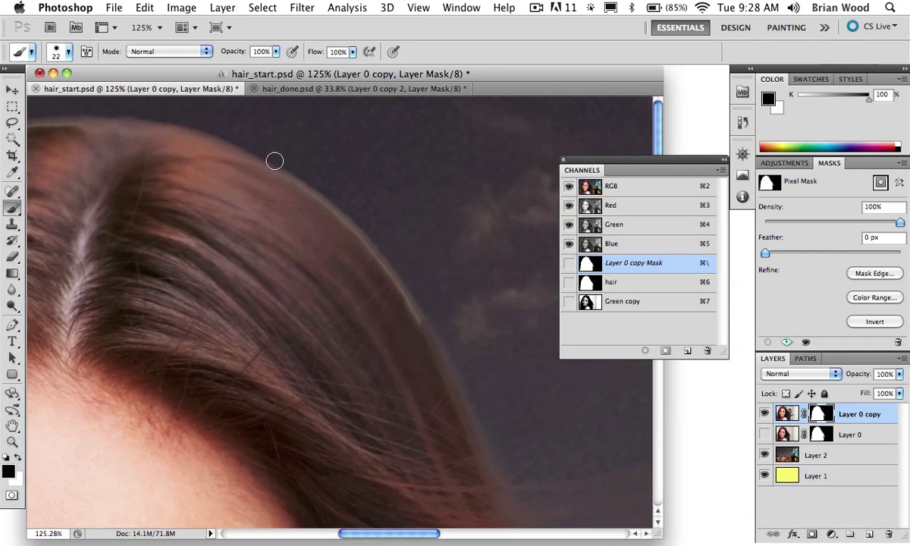
# - Brush black on Layer 0 copy's mask along the upper-right hair edge, enlarging the brush to 47 px, to remove the light fringe
pyautogui.click(340, 198)
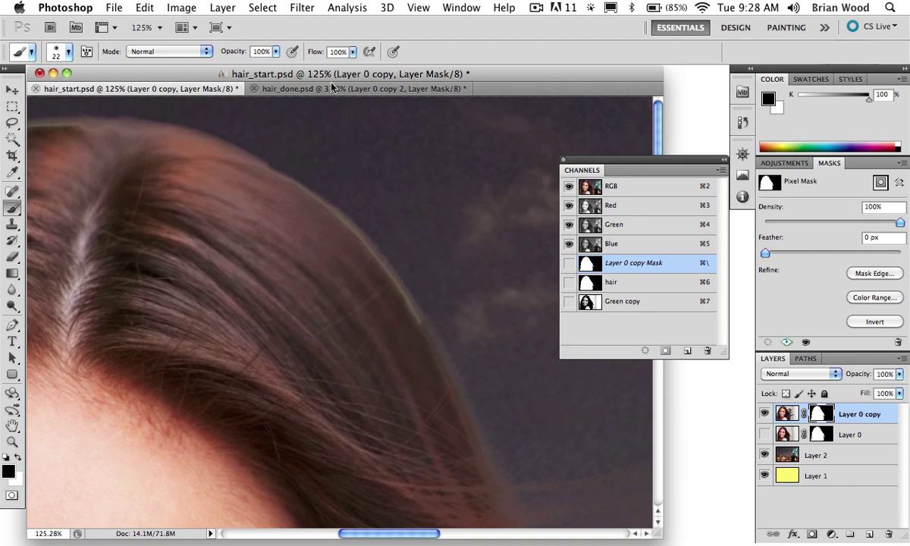
pyautogui.moveTo(275, 154); pyautogui.dragTo(275, 153)
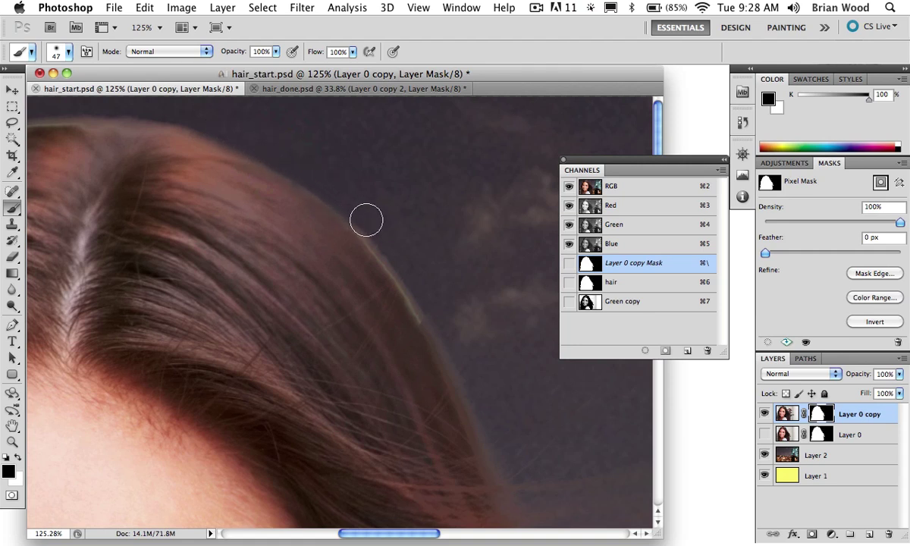
pyautogui.moveTo(397, 265)
pyautogui.mouseDown()
pyautogui.moveTo(446, 336)
pyautogui.moveTo(456, 272)
pyautogui.mouseUp()
pyautogui.press('super+0')
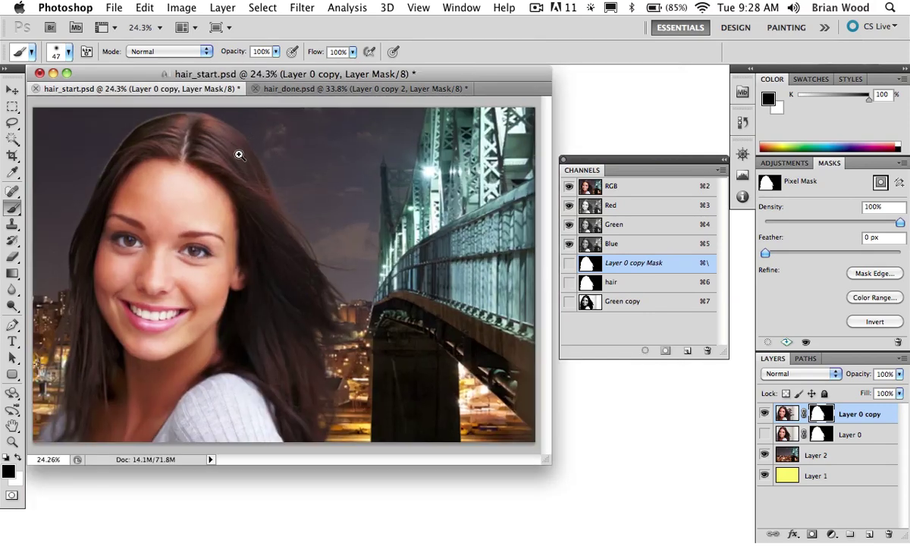
# - Burn the light fringe along the upper-left hair edge on Layer 0 copy's image with a 68 px Midtones brush
pyautogui.moveTo(237, 153); pyautogui.dragTo(311, 216)
pyautogui.moveTo(179, 165); pyautogui.dragTo(440, 246)
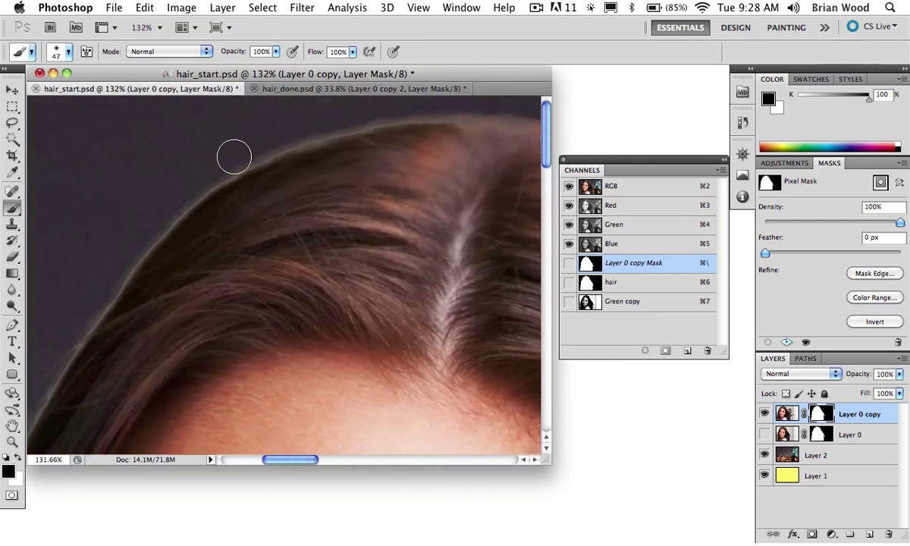
pyautogui.moveTo(15, 311); pyautogui.dragTo(45, 303)
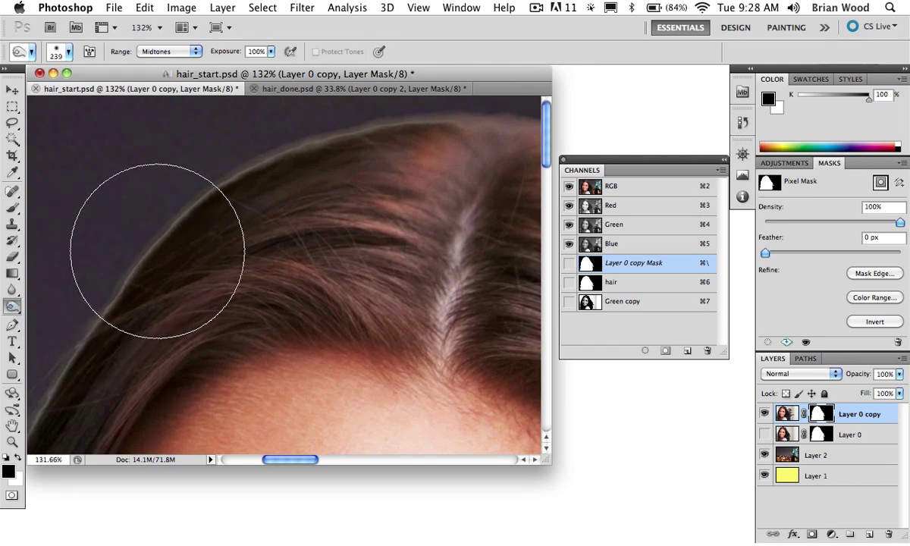
pyautogui.moveTo(156, 250); pyautogui.dragTo(72, 280)
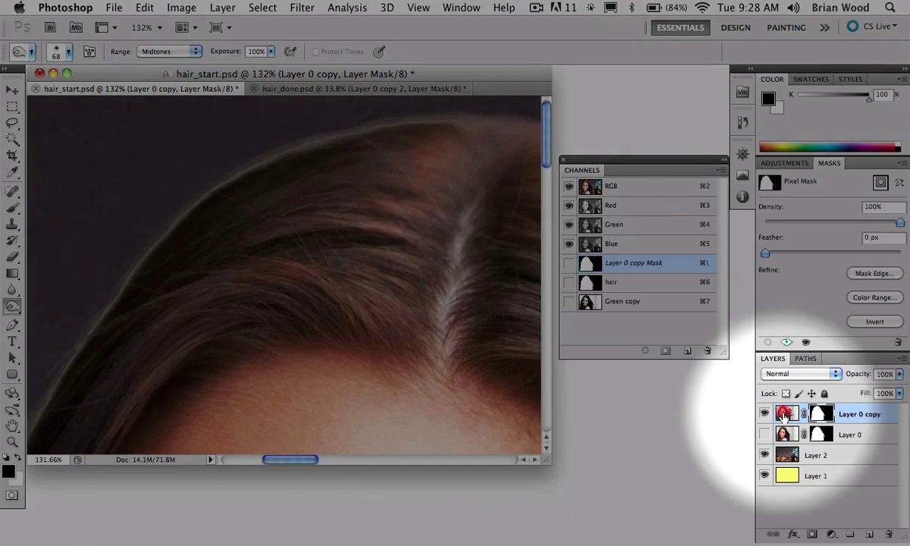
pyautogui.click(783, 414)
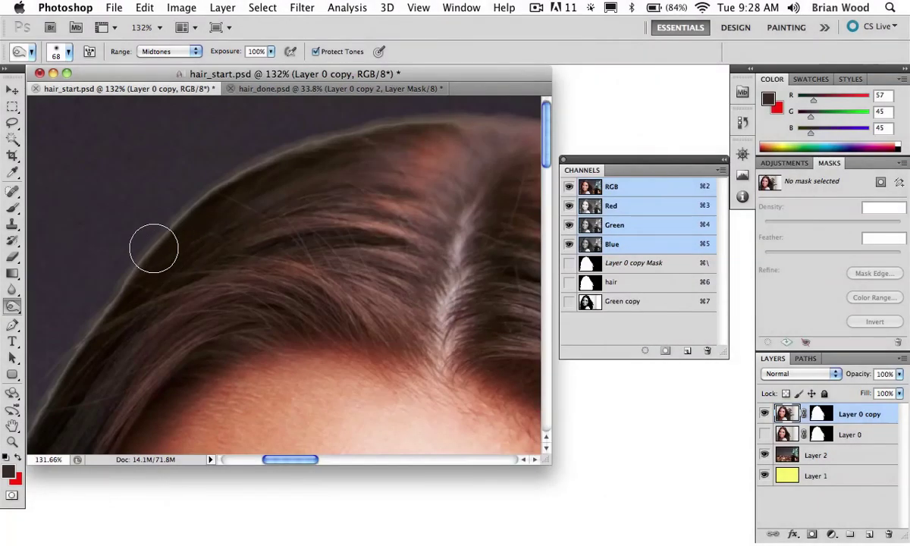
pyautogui.moveTo(246, 158)
pyautogui.mouseDown()
pyautogui.moveTo(354, 124)
pyautogui.moveTo(452, 116)
pyautogui.moveTo(338, 130)
pyautogui.moveTo(205, 184)
pyautogui.moveTo(40, 394)
pyautogui.moveTo(245, 173)
pyautogui.mouseUp()
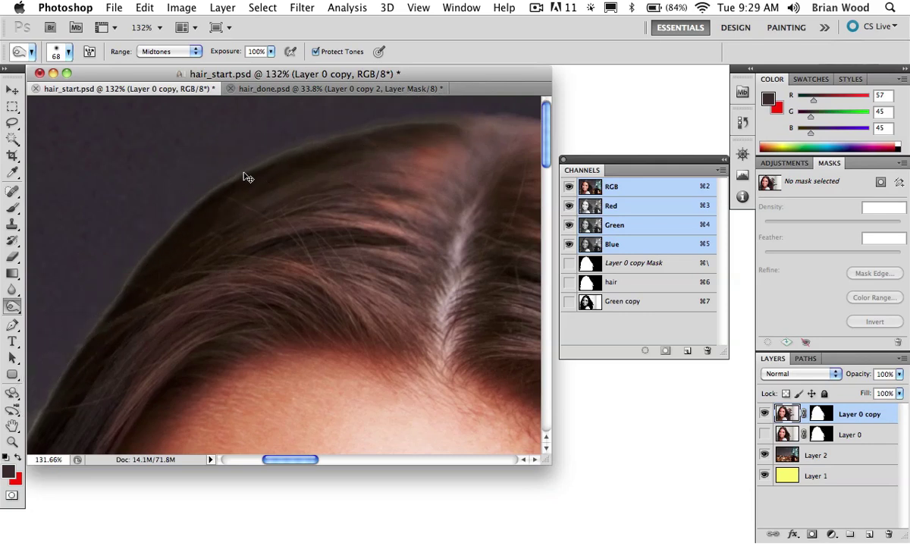
pyautogui.press('super+0')
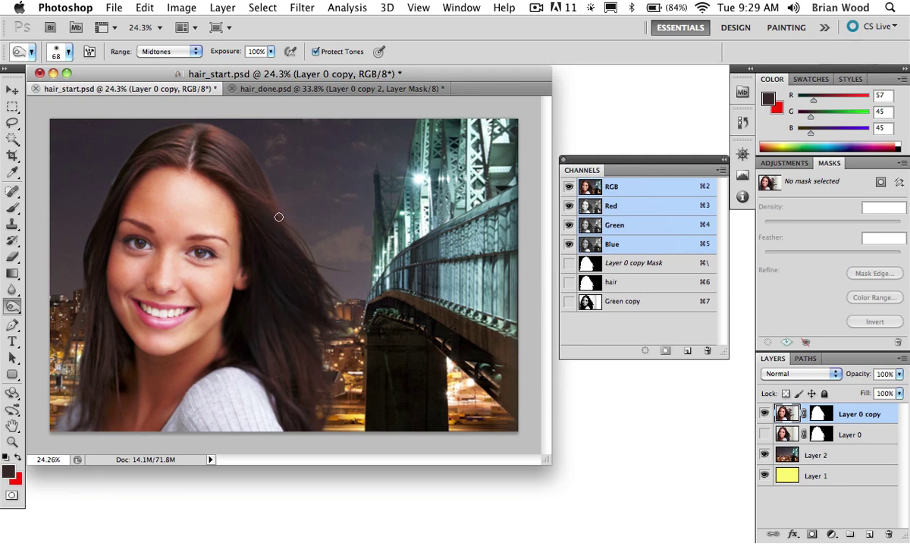
# - Choose the Blur tool and make Layer 0 copy's layer mask the editing target
pyautogui.click(12, 289)
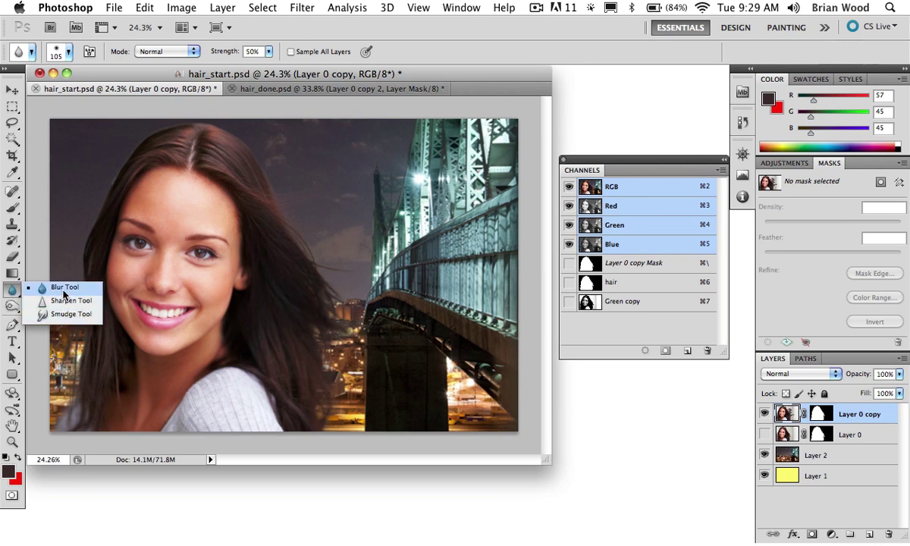
pyautogui.click(35, 292)
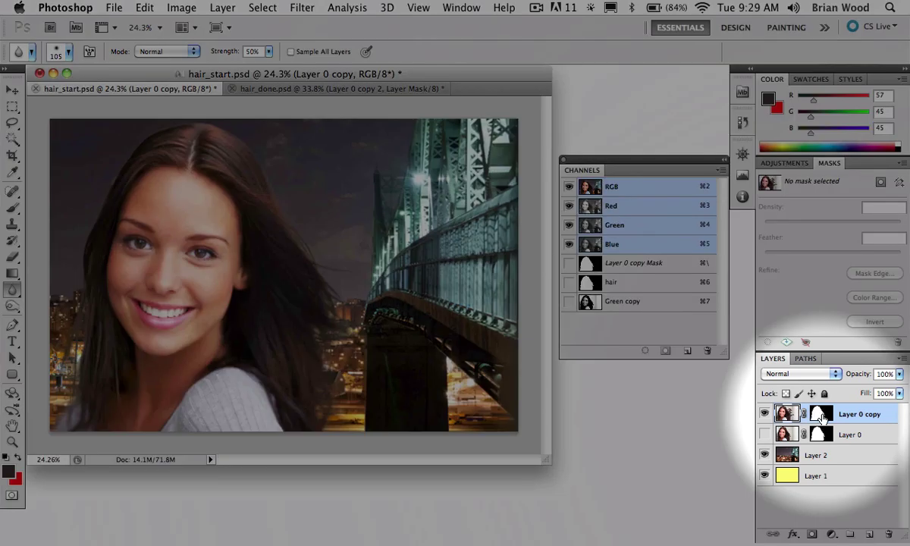
pyautogui.click(821, 415)
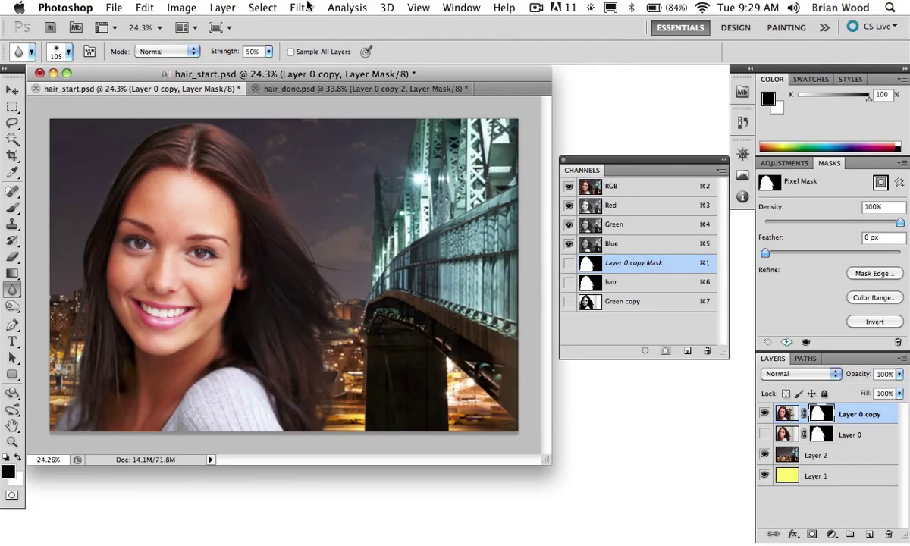
# - Try a Gaussian Blur on Layer 0 copy's mask, preview the hair edge, and cancel the filter
pyautogui.click(302, 8)
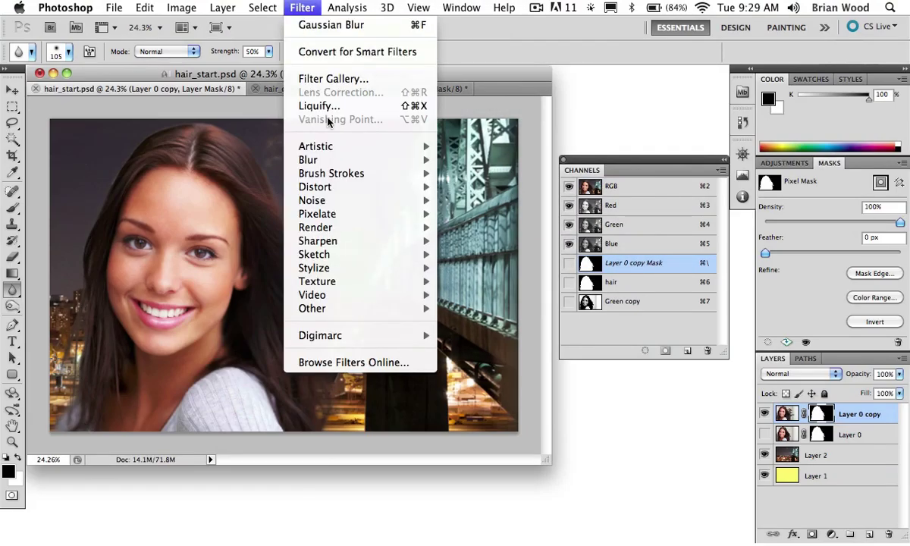
pyautogui.moveTo(357, 161)
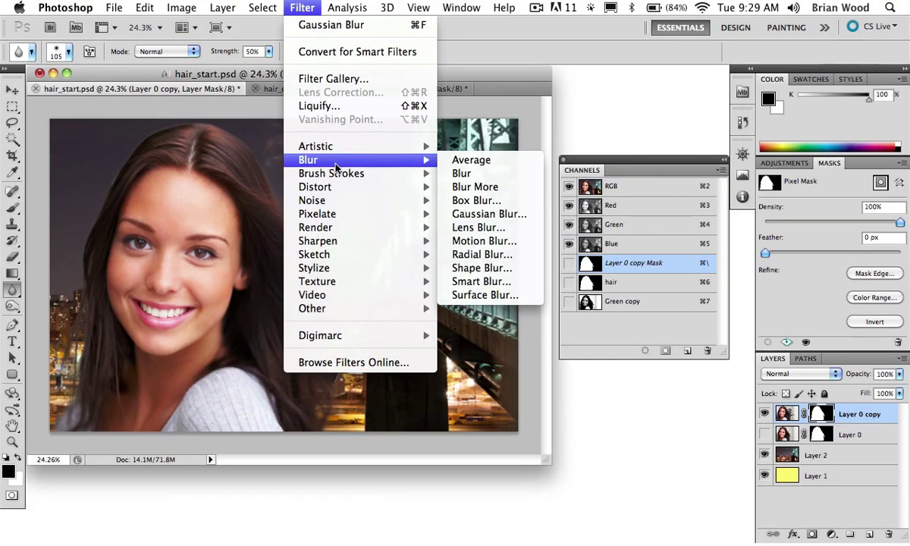
pyautogui.click(490, 214)
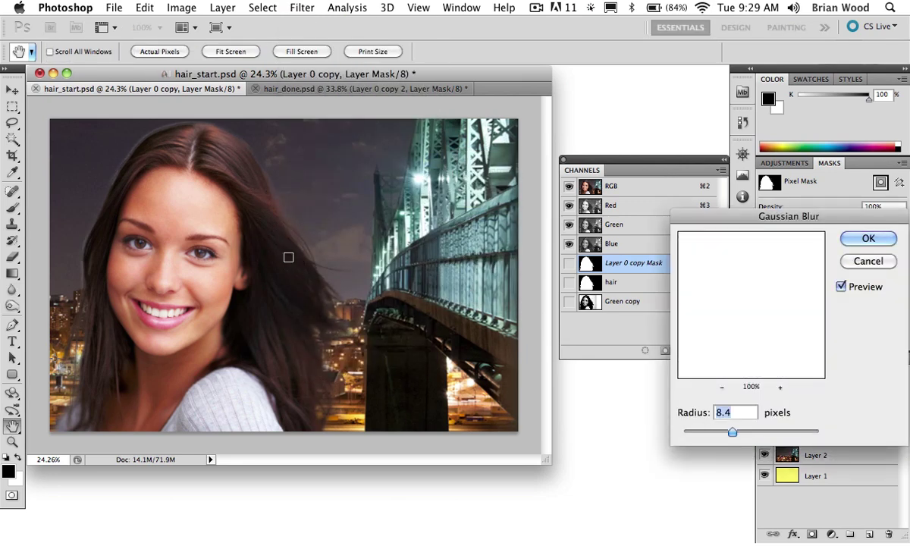
pyautogui.click(293, 164)
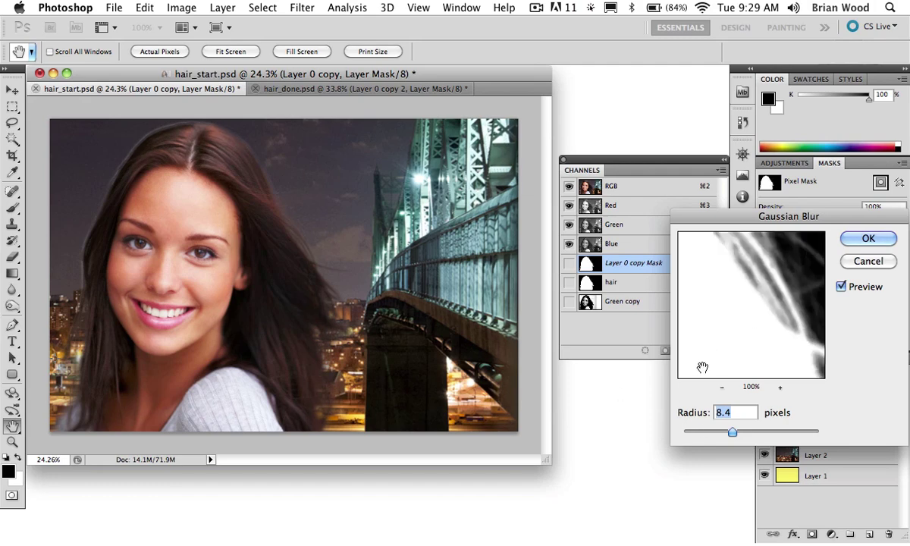
pyautogui.moveTo(703, 368); pyautogui.dragTo(723, 338)
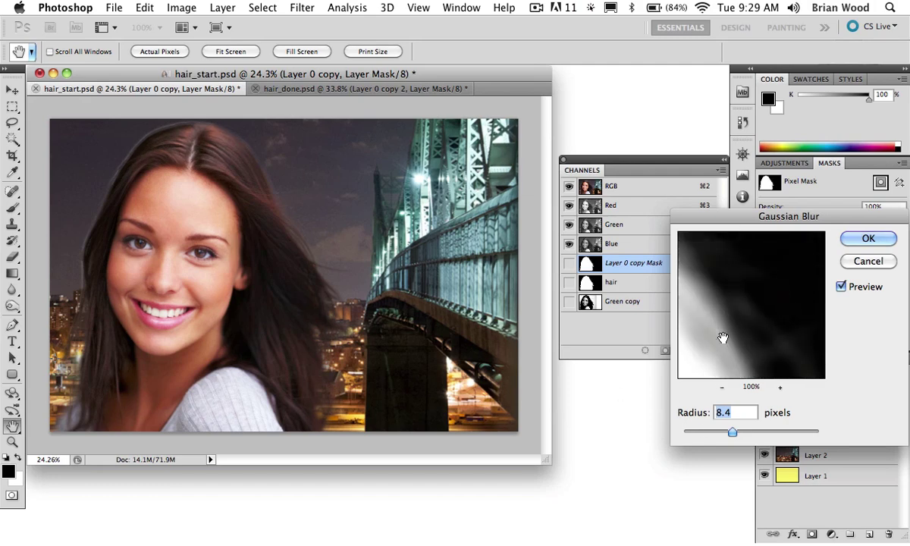
pyautogui.click(723, 339)
pyautogui.click(723, 339)
pyautogui.click(868, 262)
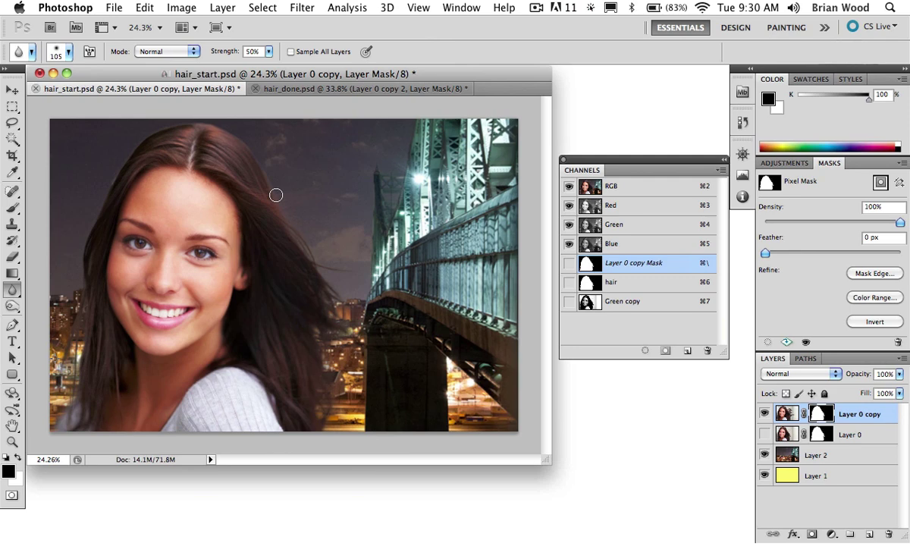
# - Switch to hair_done.psd and examine the finished composite with its blurred bridge background
pyautogui.hotkey('ctrl', 'Tab')
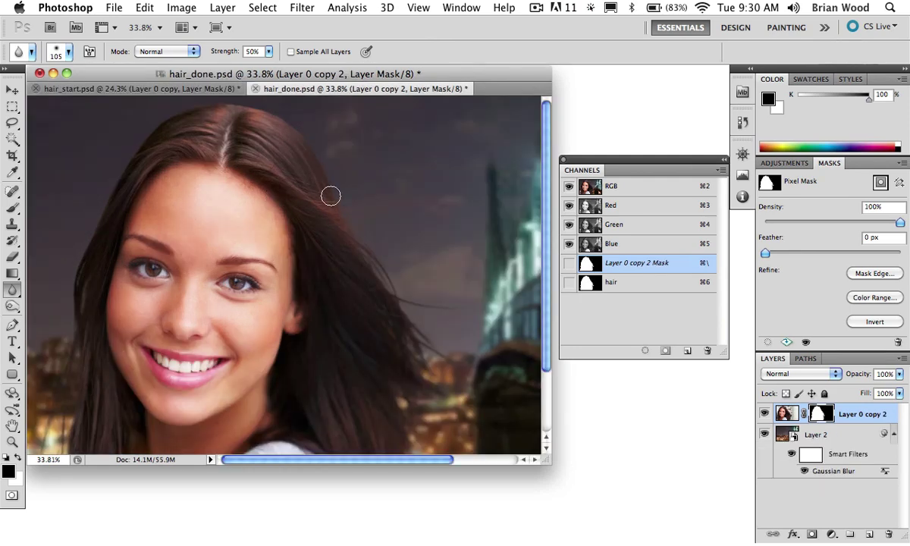
pyautogui.scroll(-2, 331, 199)
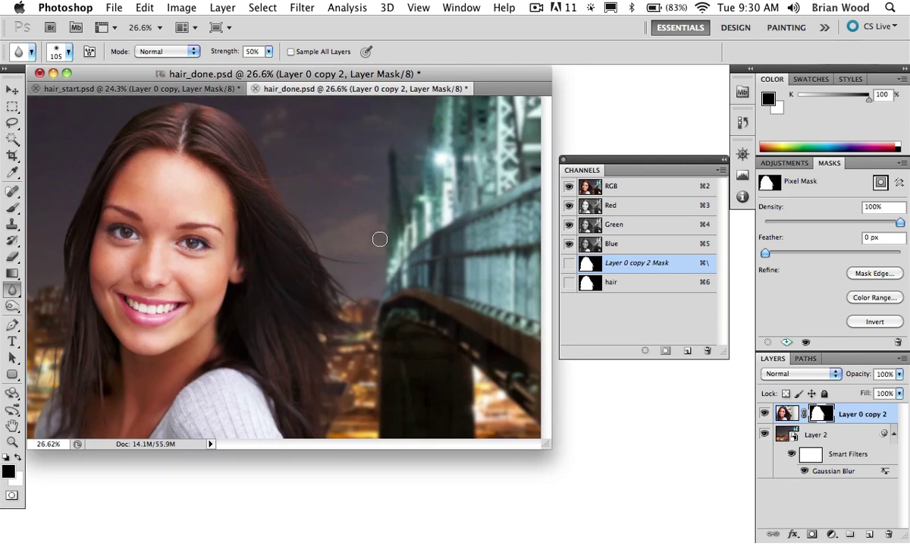